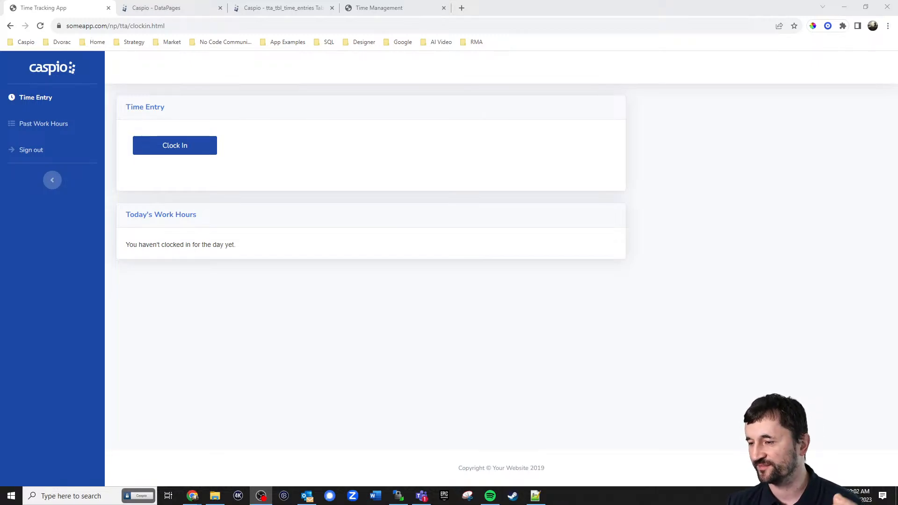
Clock in, then clock out with a 60-minute lunch break ticked
left_click(316, 158)
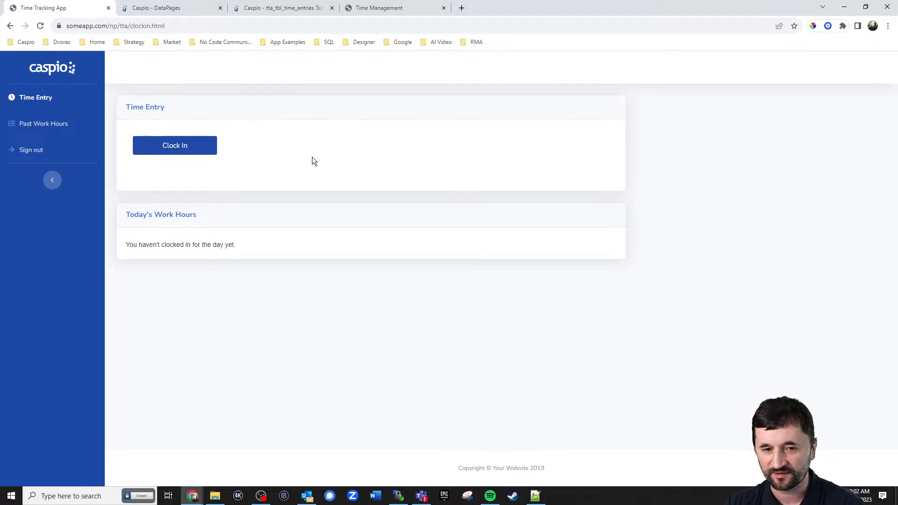
left_click(195, 151)
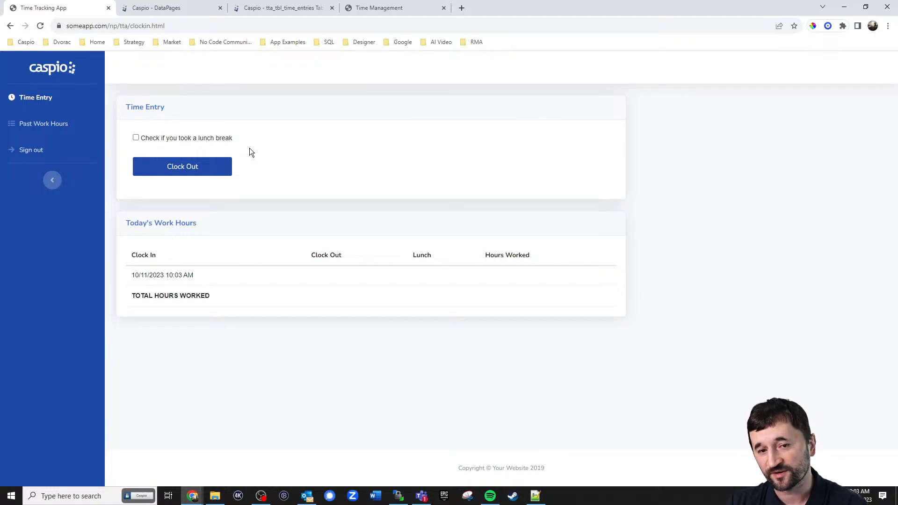
left_click(170, 139)
left_click(219, 164)
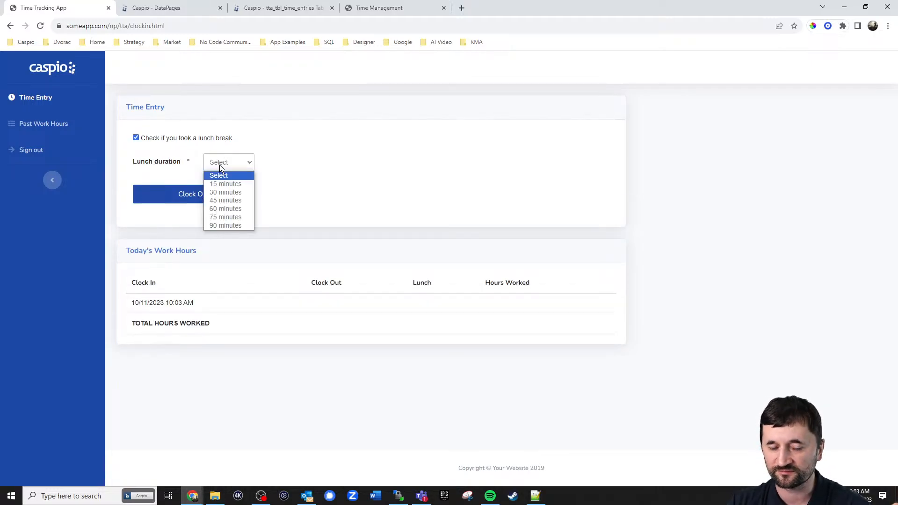
left_click(223, 208)
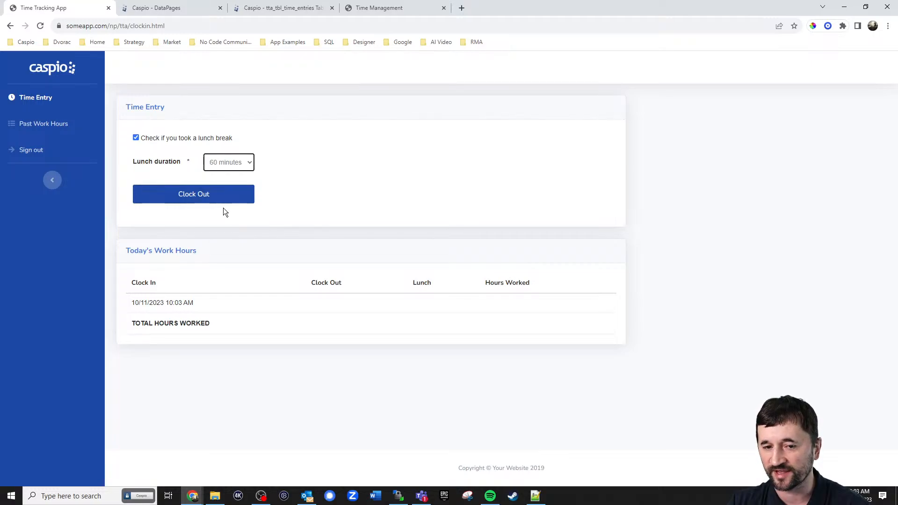
left_click(206, 197)
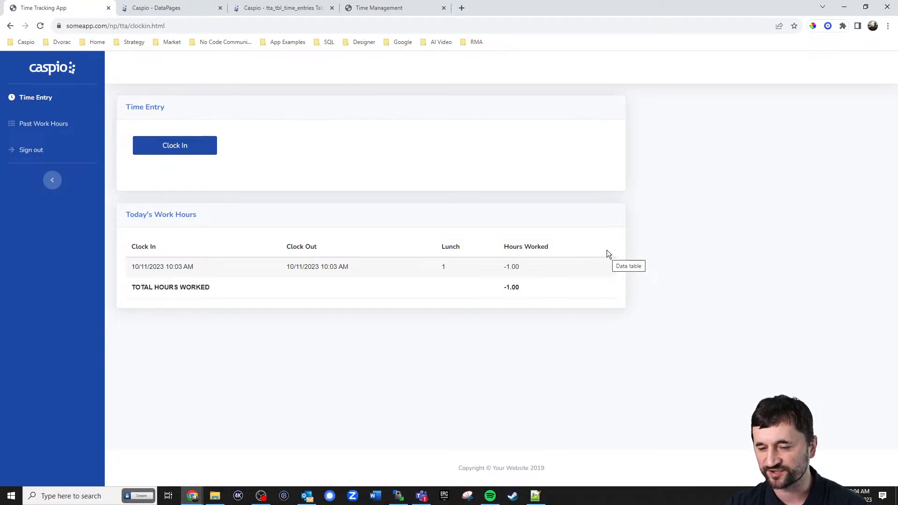
Search Past Work Hours for 2023 and expand October's entries
left_click(58, 131)
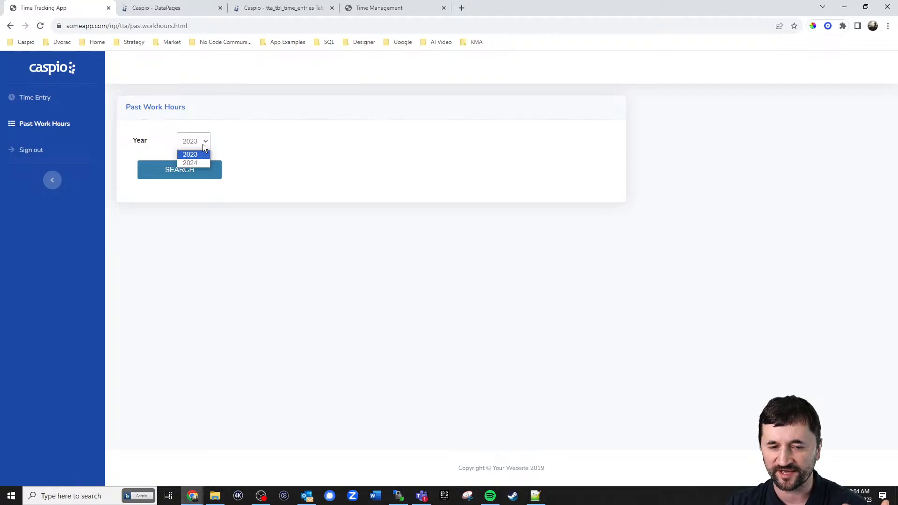
left_click(226, 144)
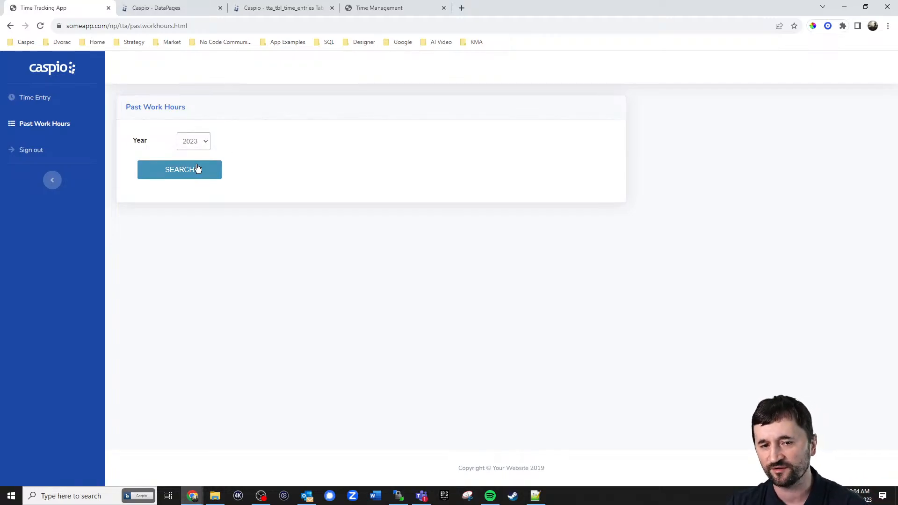
left_click(185, 170)
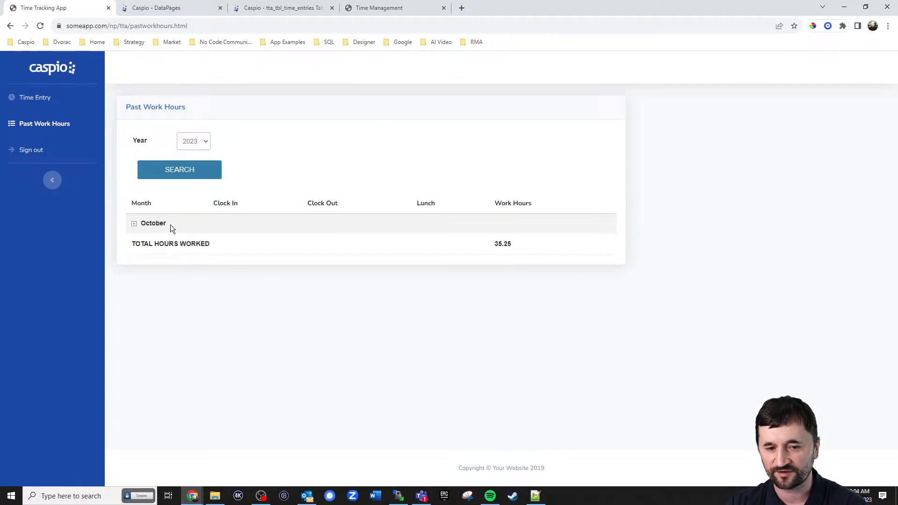
left_click(135, 224)
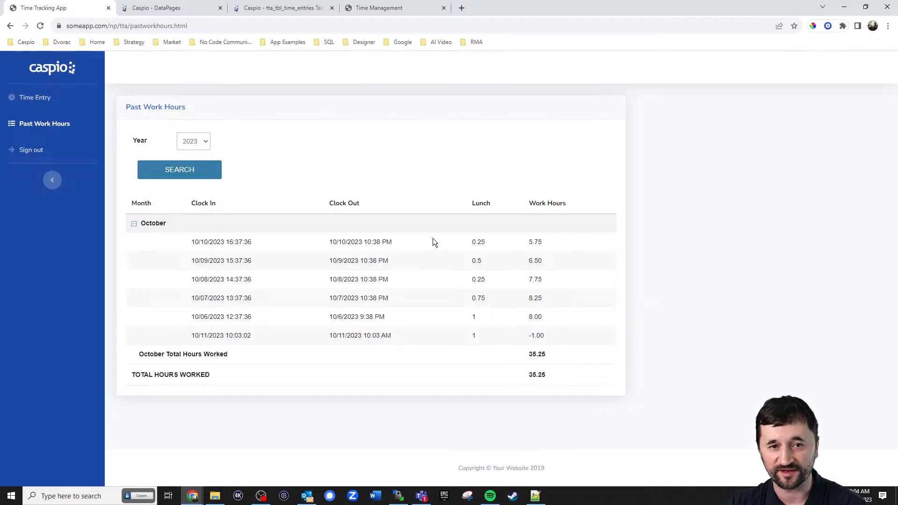
Delete test record QTPCFPI7 from the tta_tbl_time_entries Datasheet
left_click(261, 10)
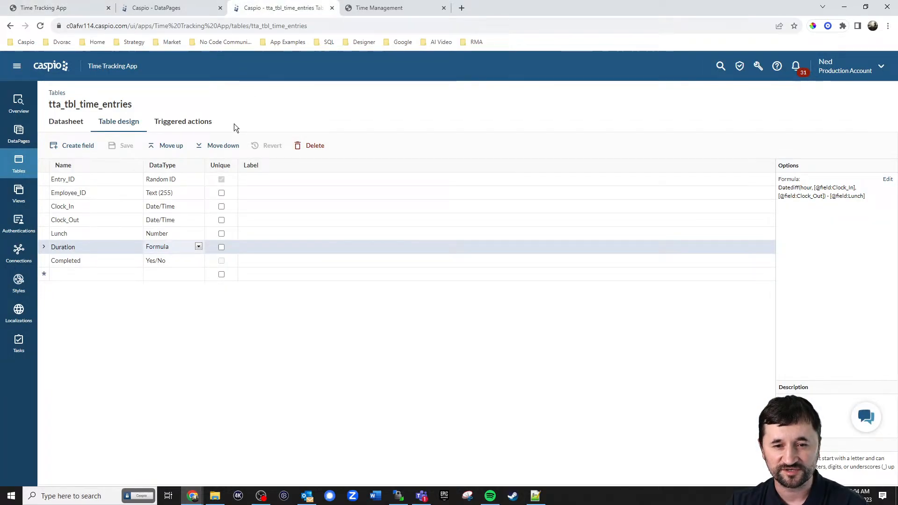
left_click(75, 127)
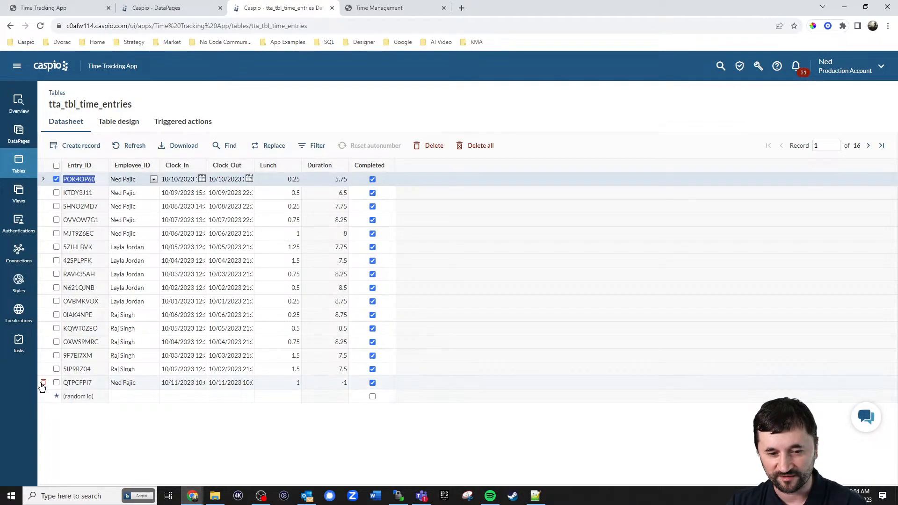
left_click(44, 383)
key("Delete")
left_click(552, 245)
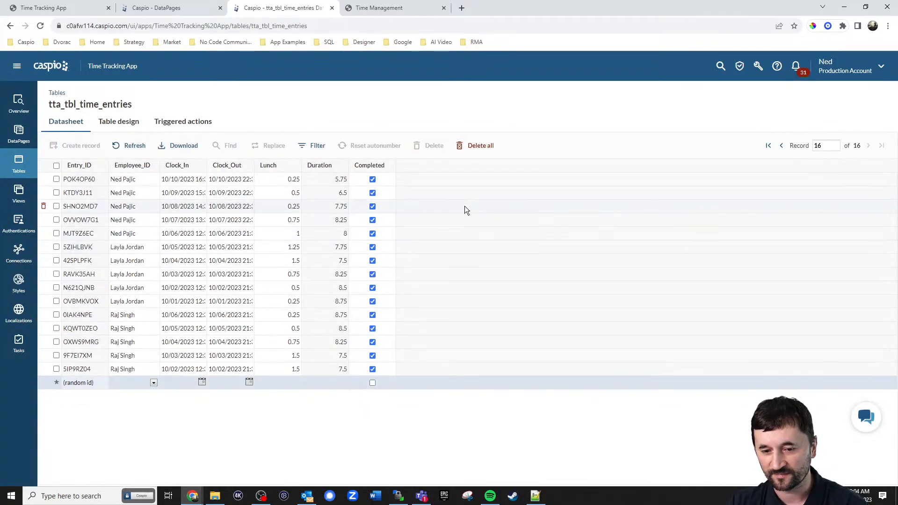
Recheck October in the report, then go back to Time Entry
left_click(37, 8)
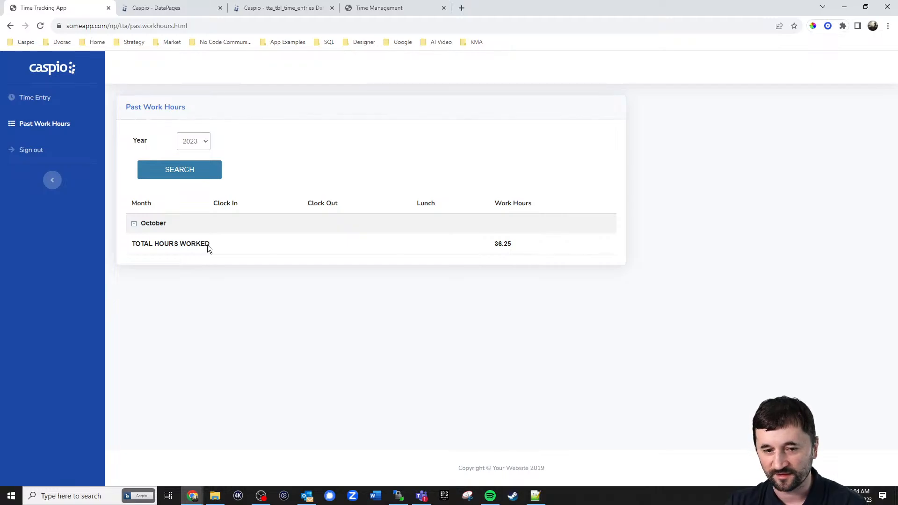
left_click(134, 224)
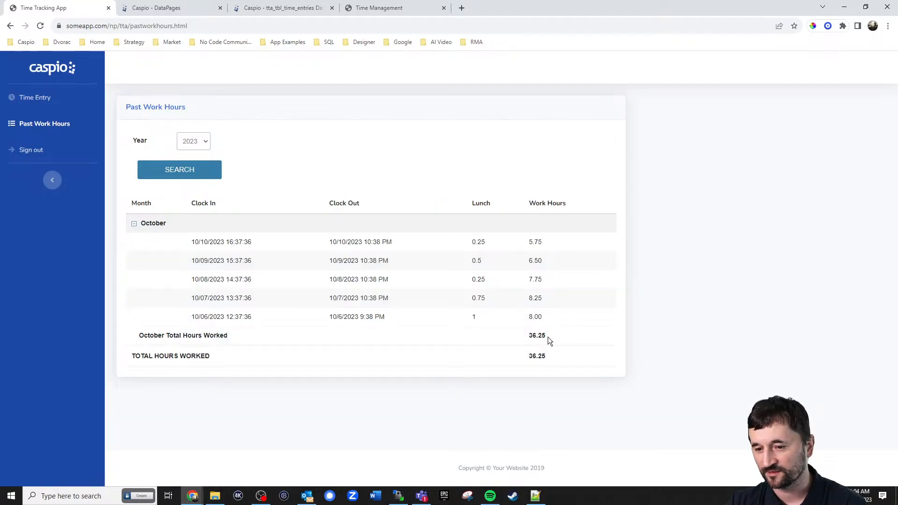
left_click(51, 96)
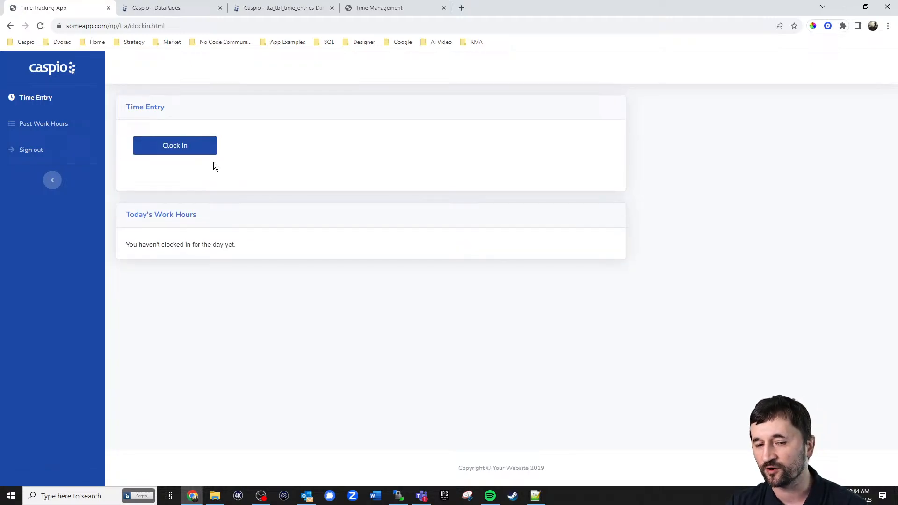
Clock in, then clock out with a 60-minute lunch break recorded
left_click(178, 150)
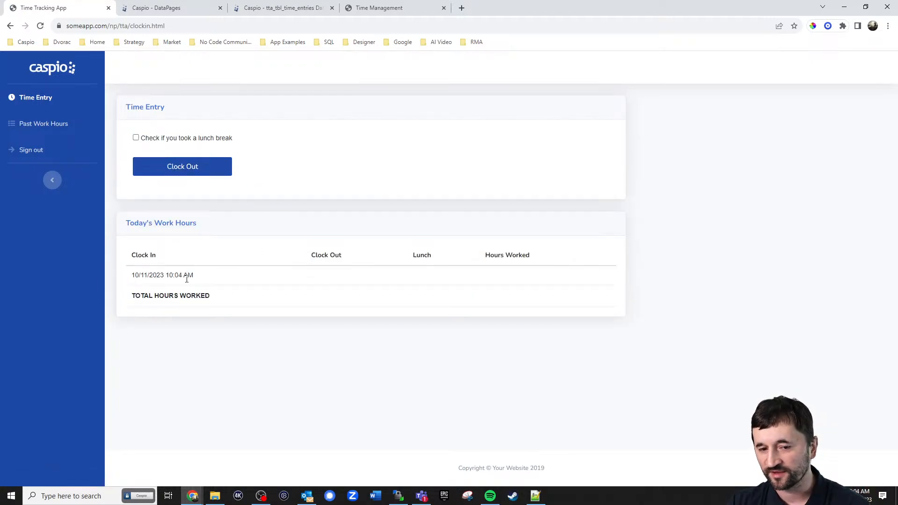
left_click(59, 124)
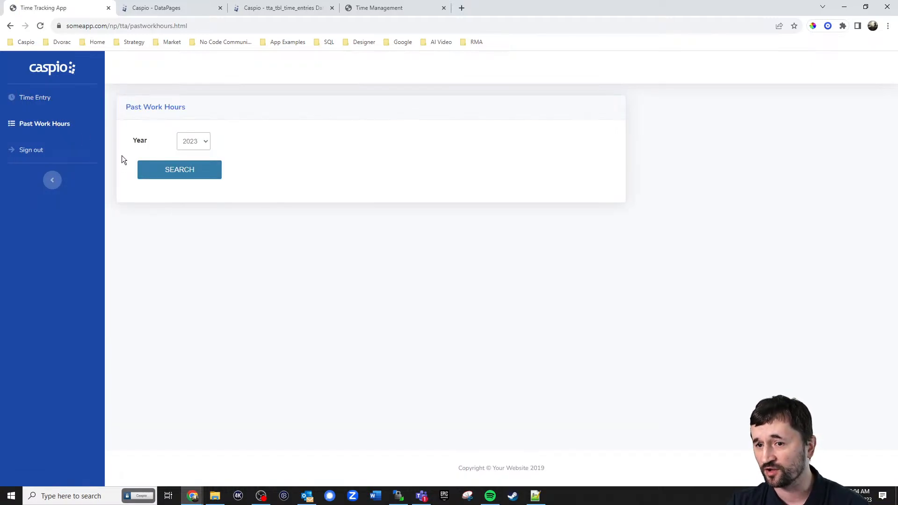
left_click(37, 97)
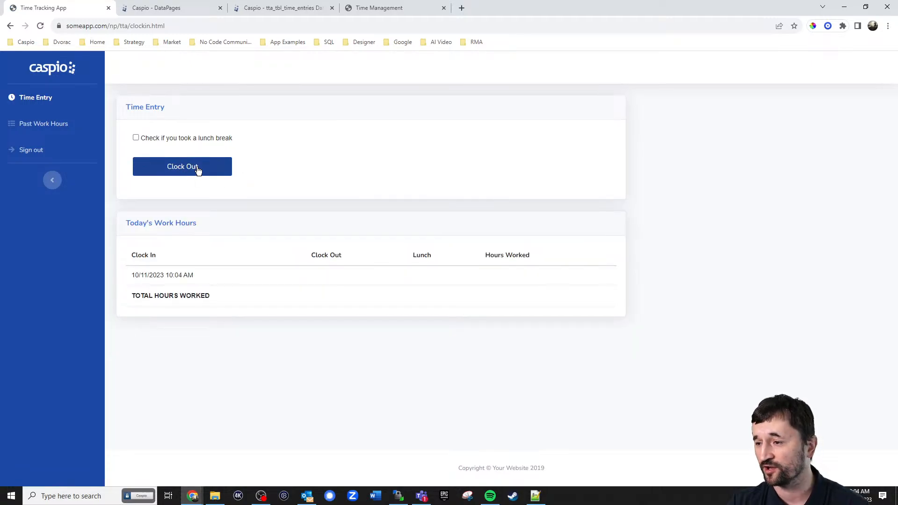
left_click(161, 139)
left_click(220, 162)
left_click(224, 209)
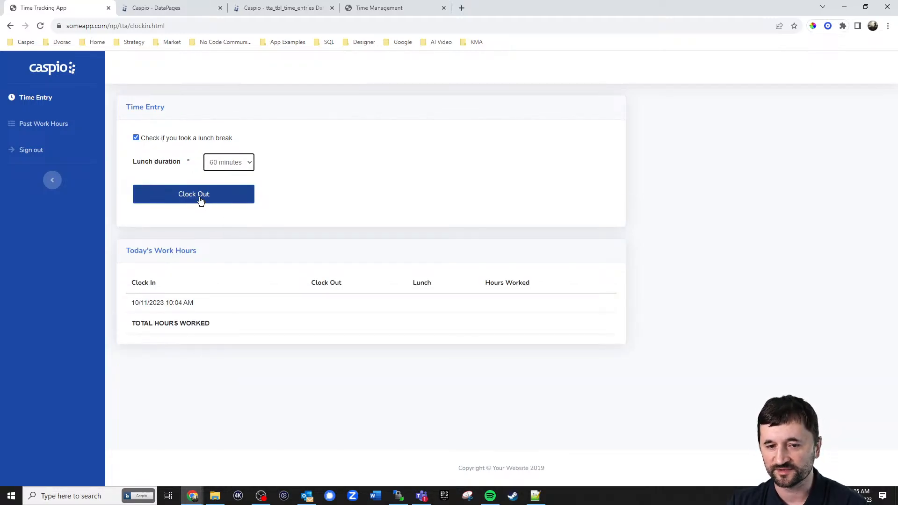
left_click(199, 196)
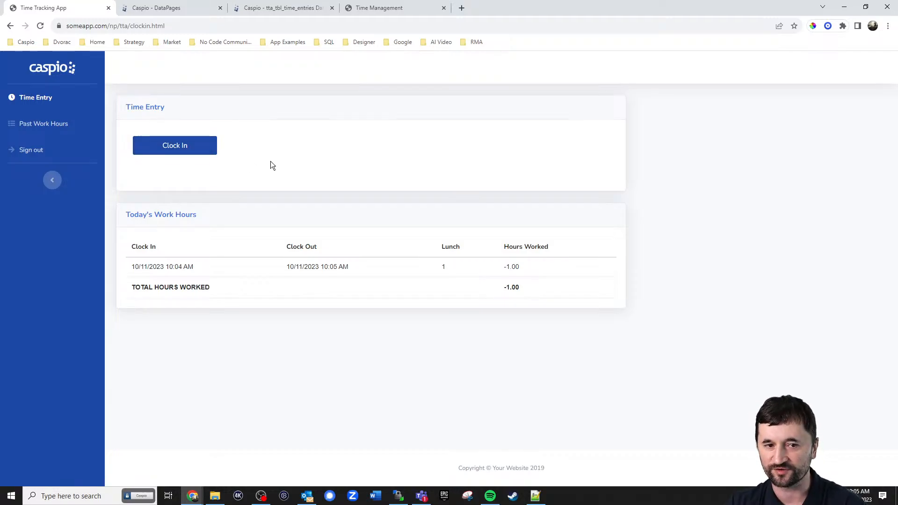
Refresh the time entries Datasheet, delete record Y1GSKRWR, and return to the app
left_click(262, 9)
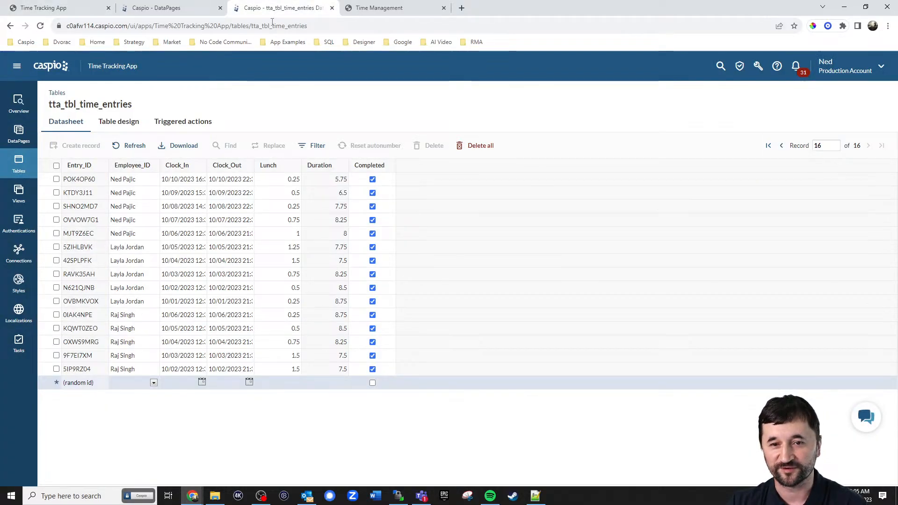
left_click(128, 147)
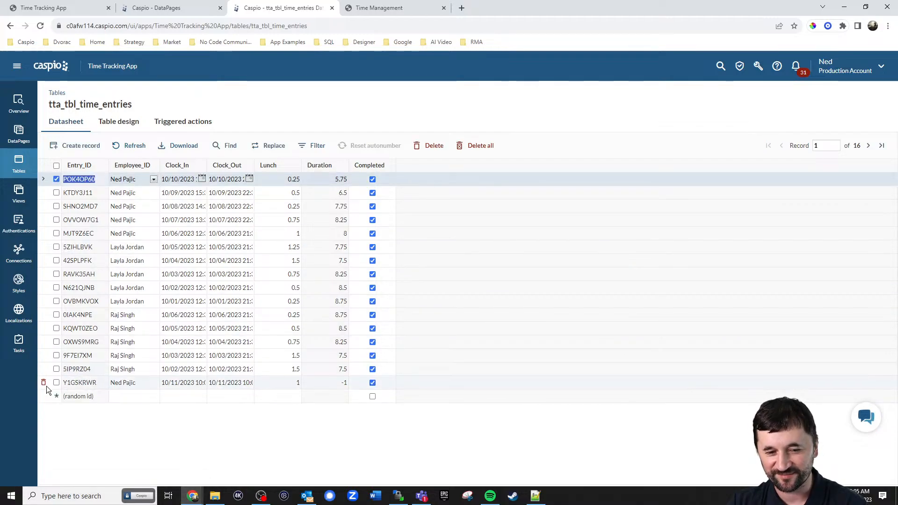
left_click(44, 382)
left_click(536, 244)
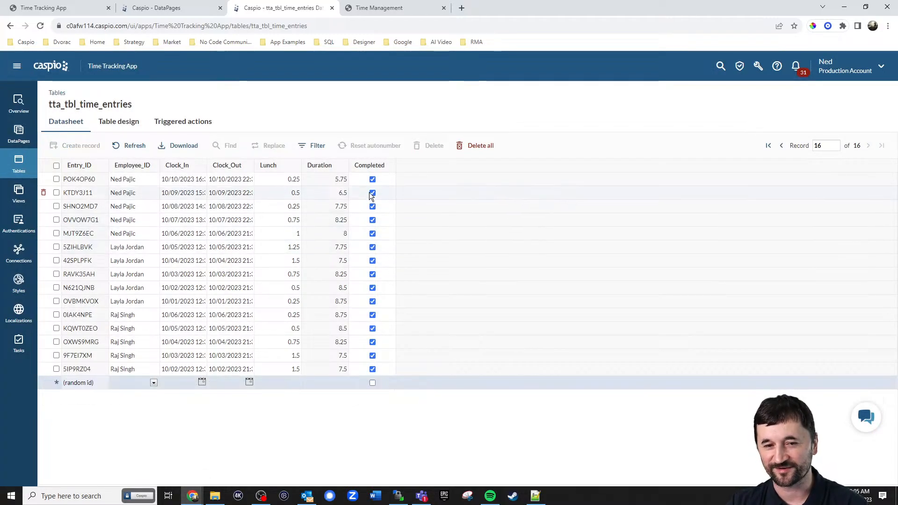
left_click(178, 9)
left_click(68, 10)
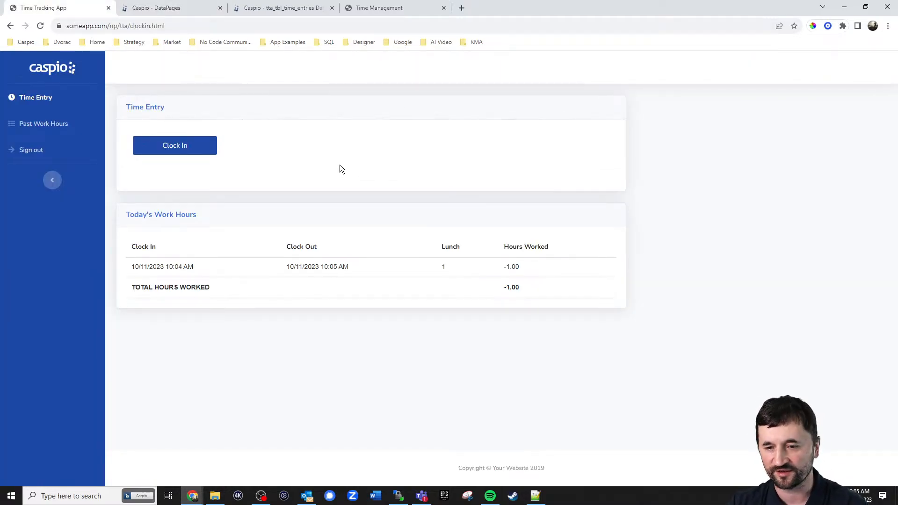
Sign out and log back in with the manager's e-mail
left_click(44, 151)
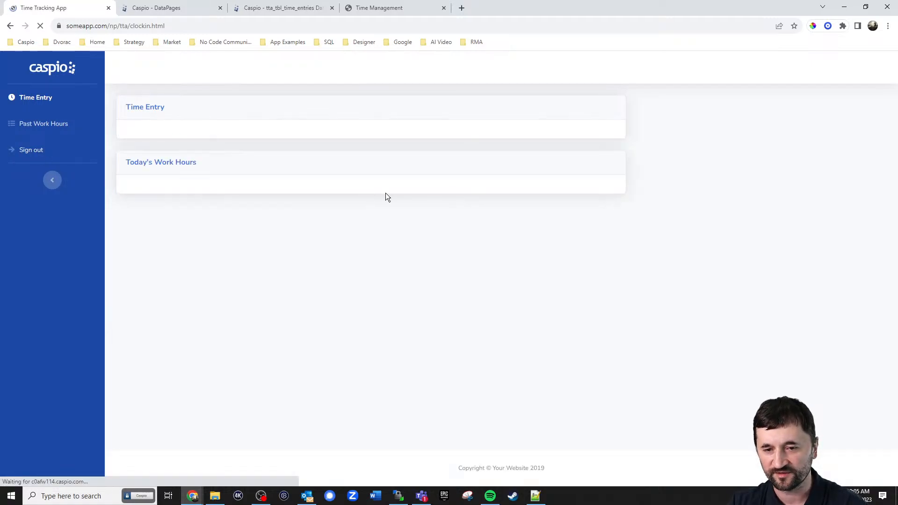
left_click(460, 132)
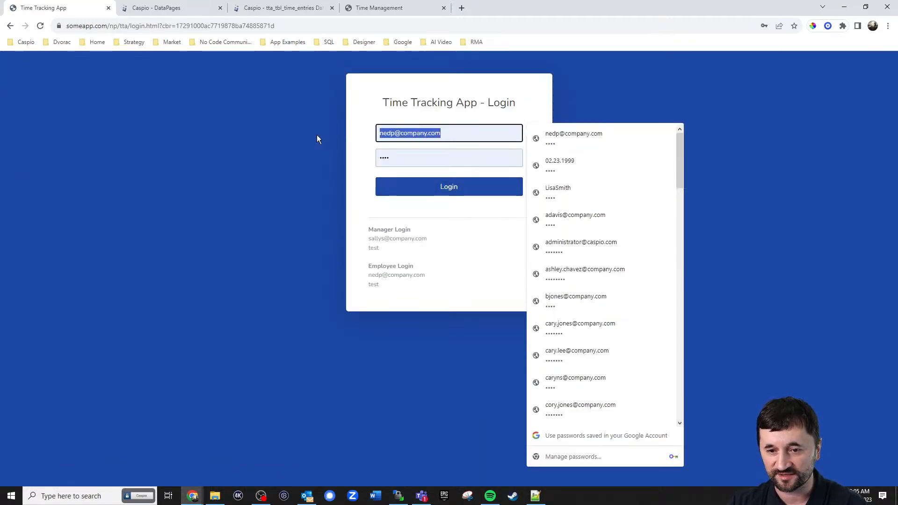
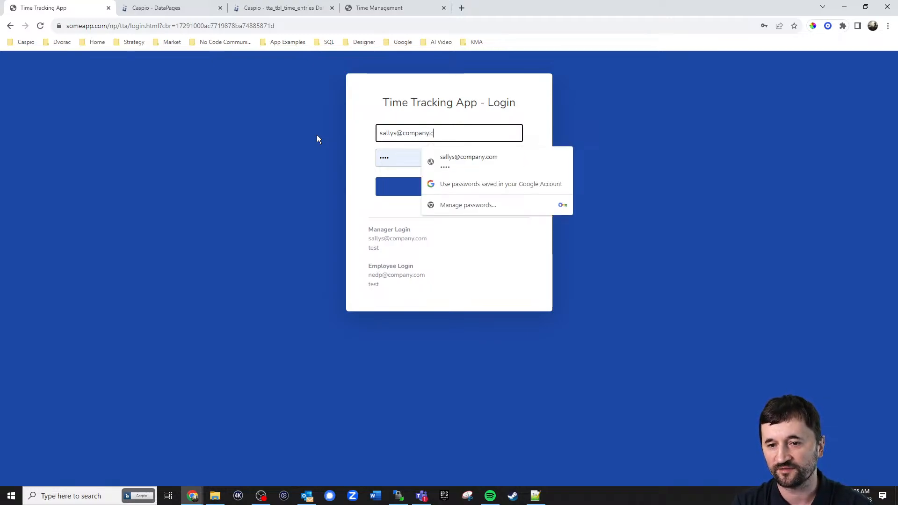
key("Return")
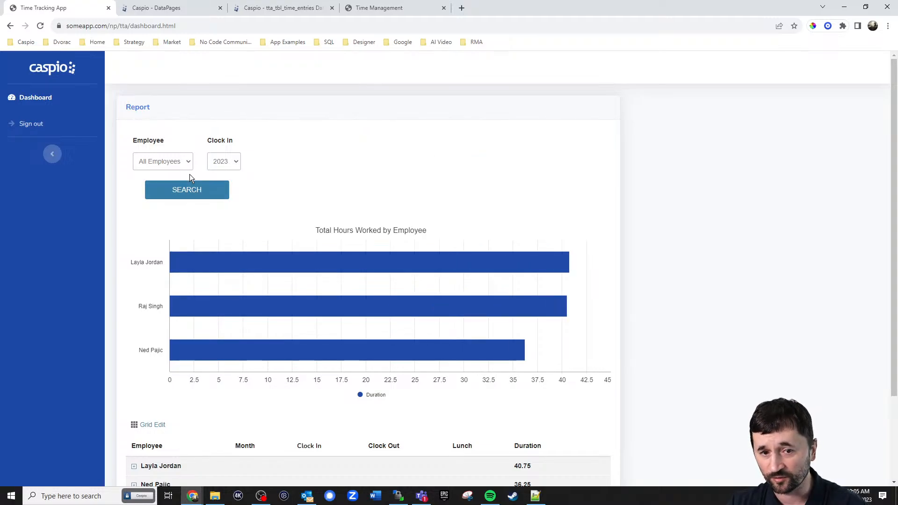
Review which employees the dashboard's Employee filter offers
left_click(172, 162)
left_click(324, 162)
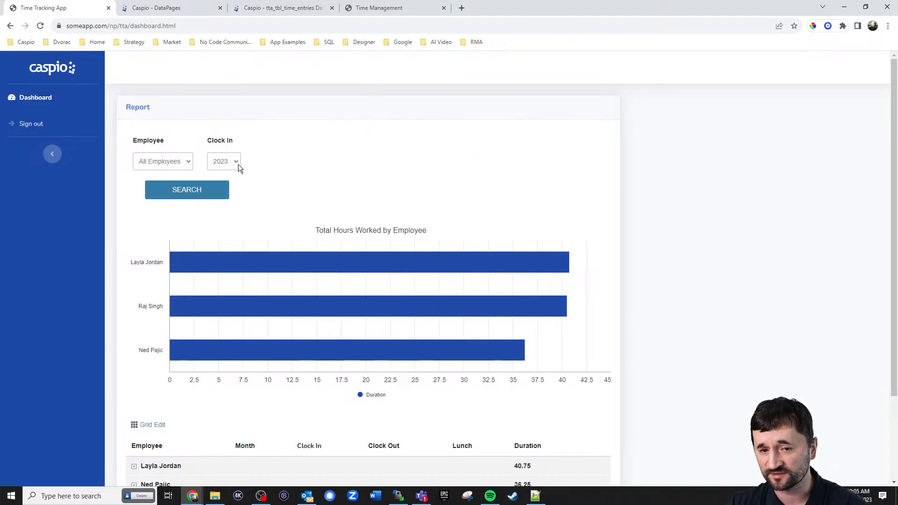
scroll(567, 164, "down", 2)
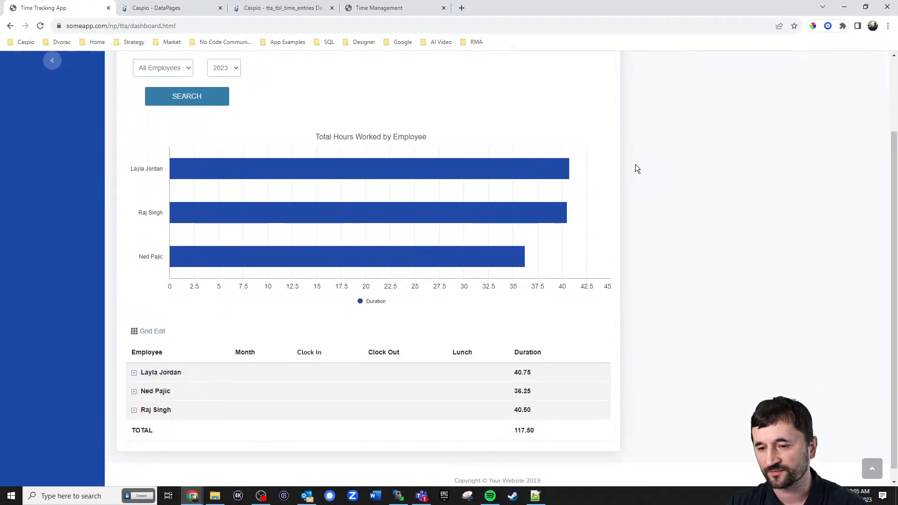
Expand one employee's hours and October entries, then collapse both groups again
mouse_move(534, 222)
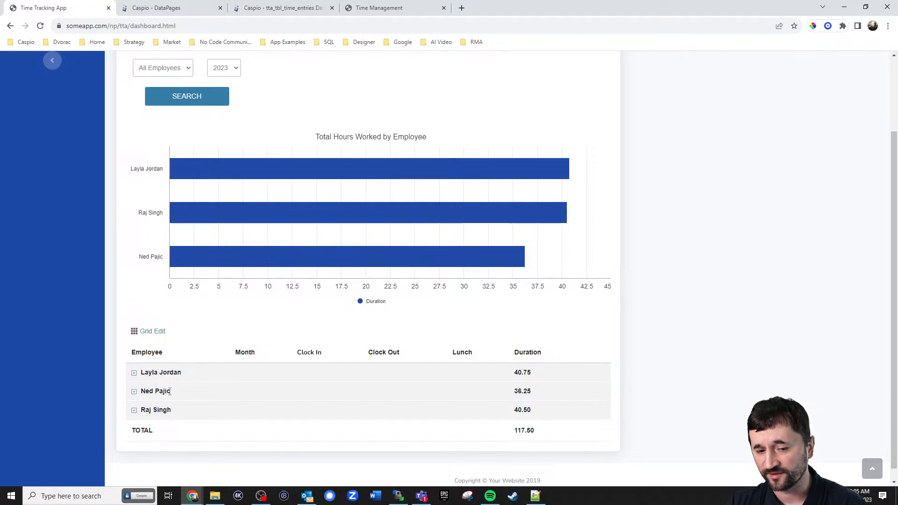
left_click(134, 391)
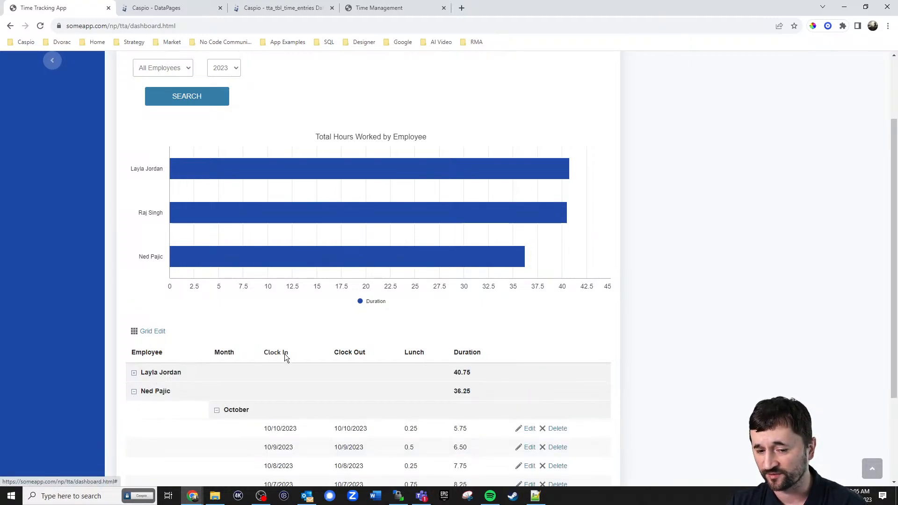
scroll(285, 354, "down", 3)
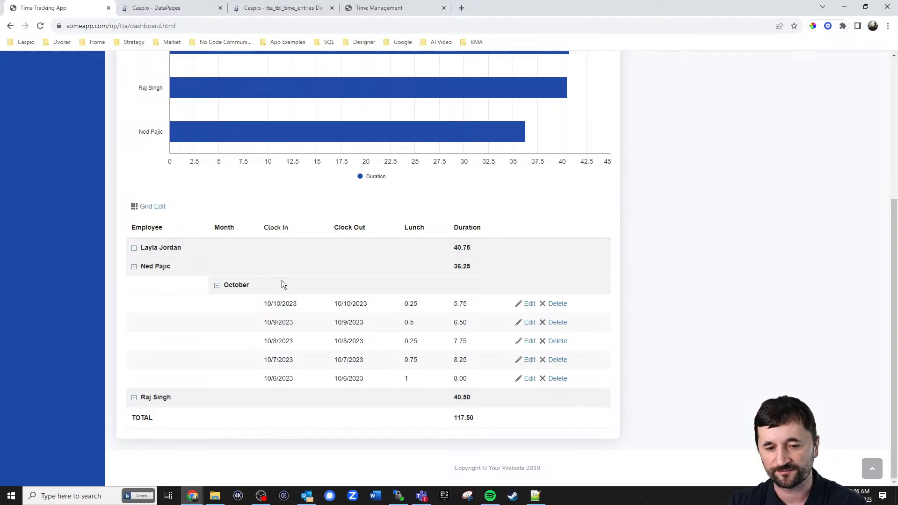
left_click(216, 285)
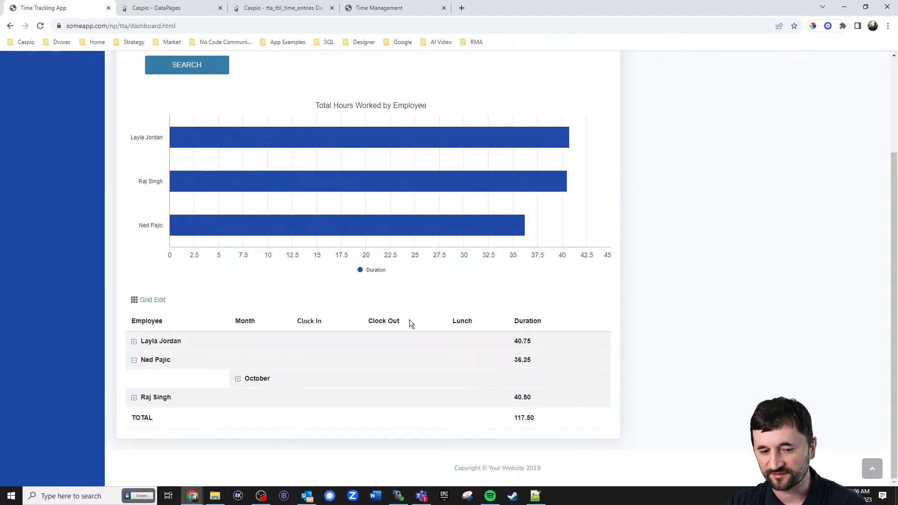
left_click(134, 360)
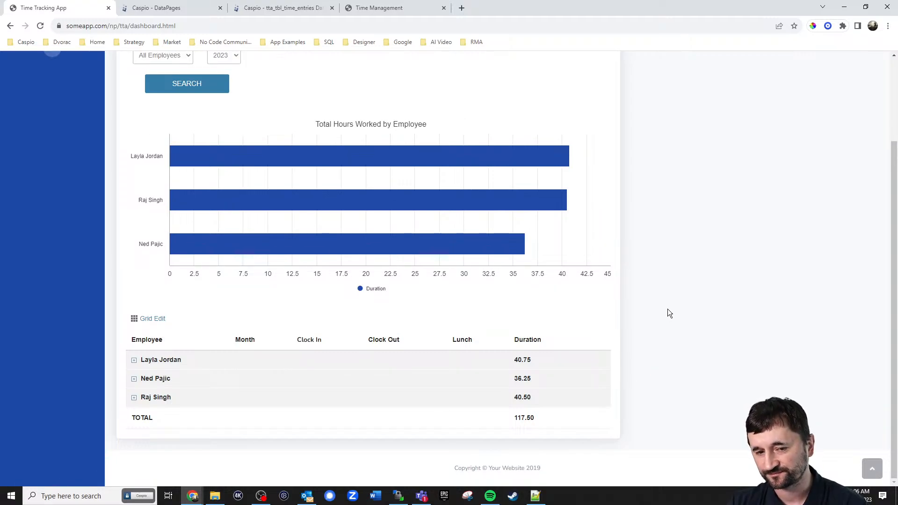
scroll(667, 309, "up", 3)
scroll(675, 302, "down", 2)
scroll(676, 303, "up", 2)
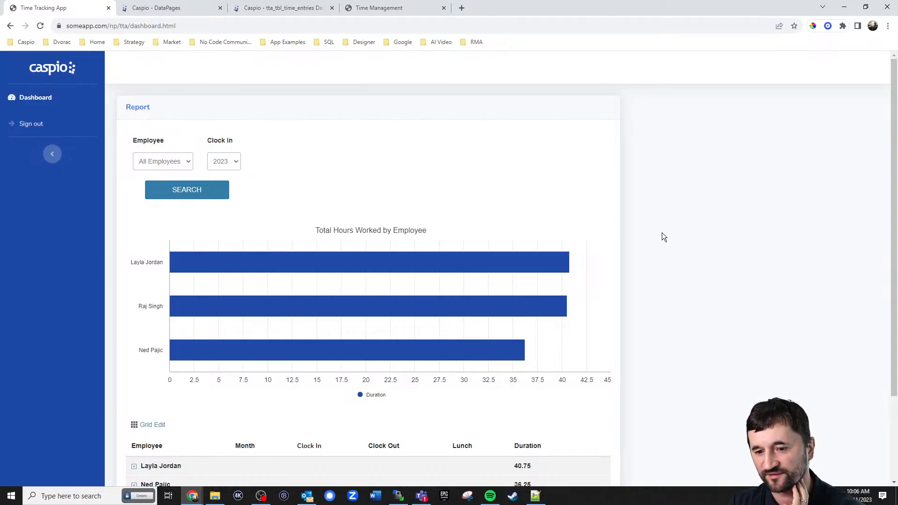
scroll(660, 231, "down", 2)
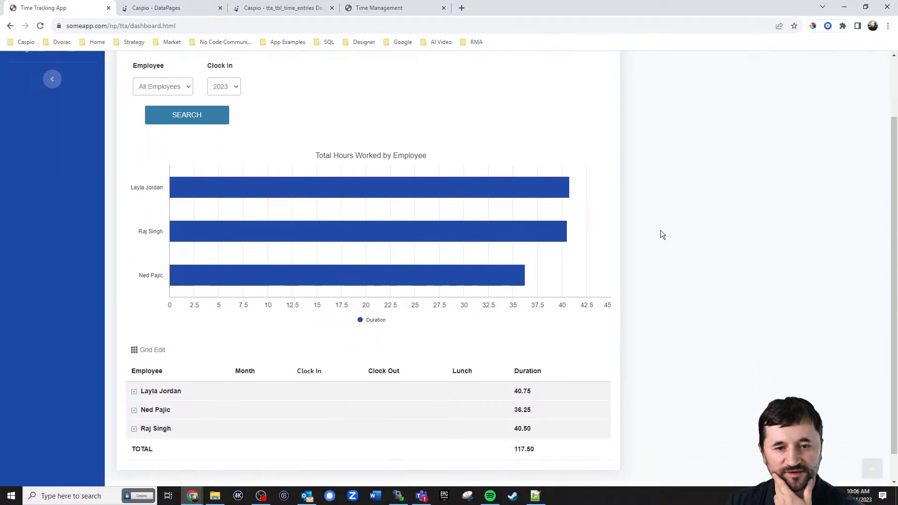
scroll(662, 229, "up", 2)
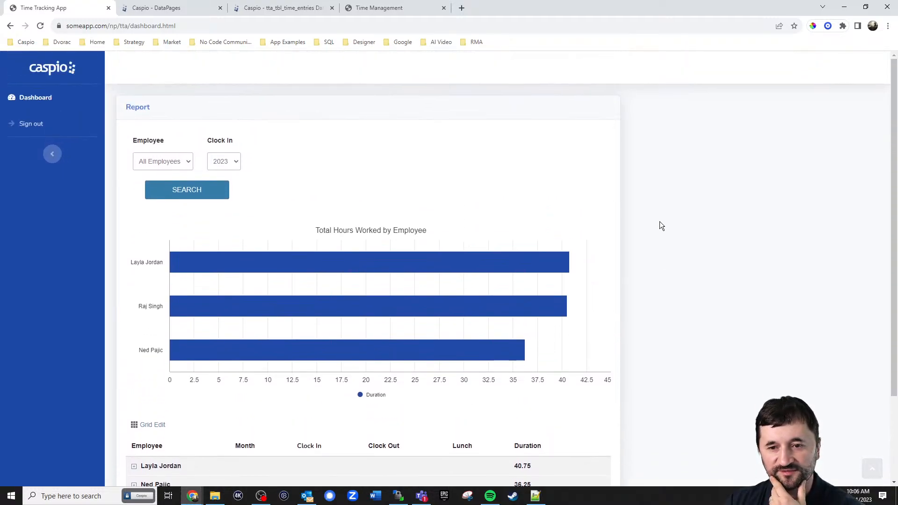
Sign out of the manager dashboard and log in with the employee's e-mail and saved password
left_click(39, 124)
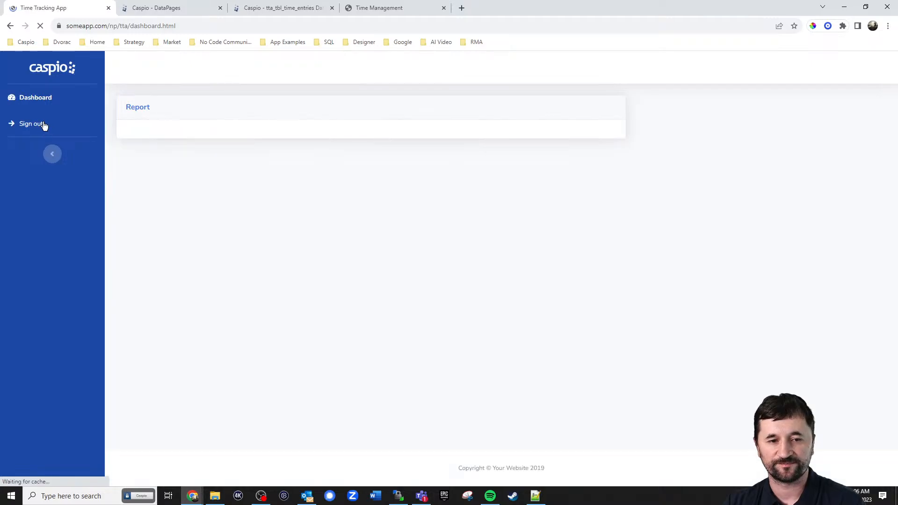
triple_click(459, 136)
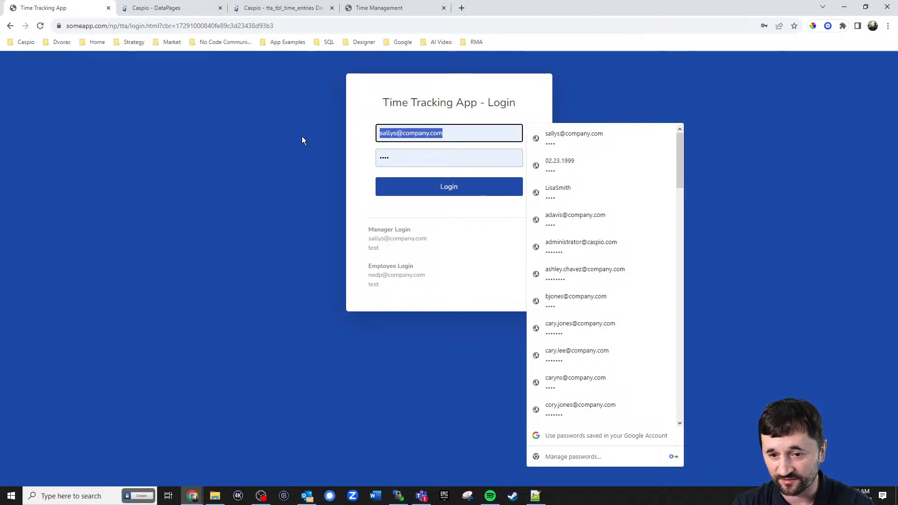
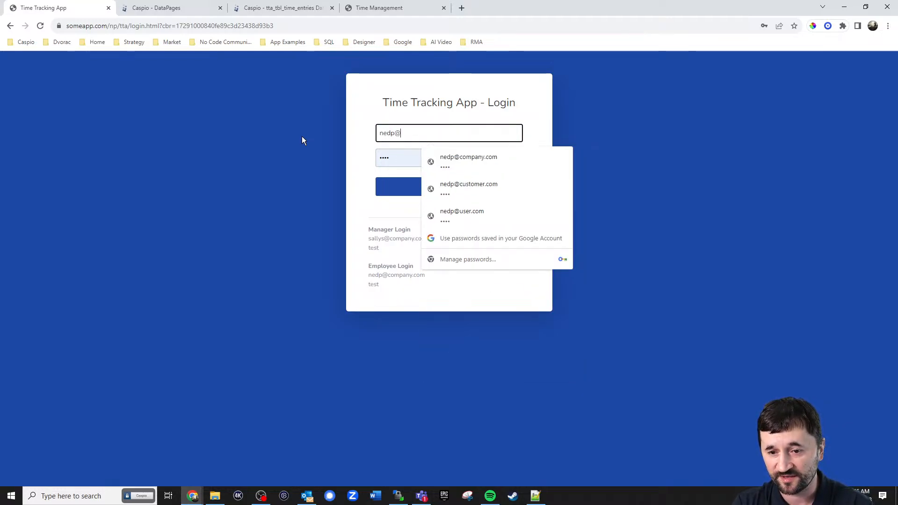
key("Tab")
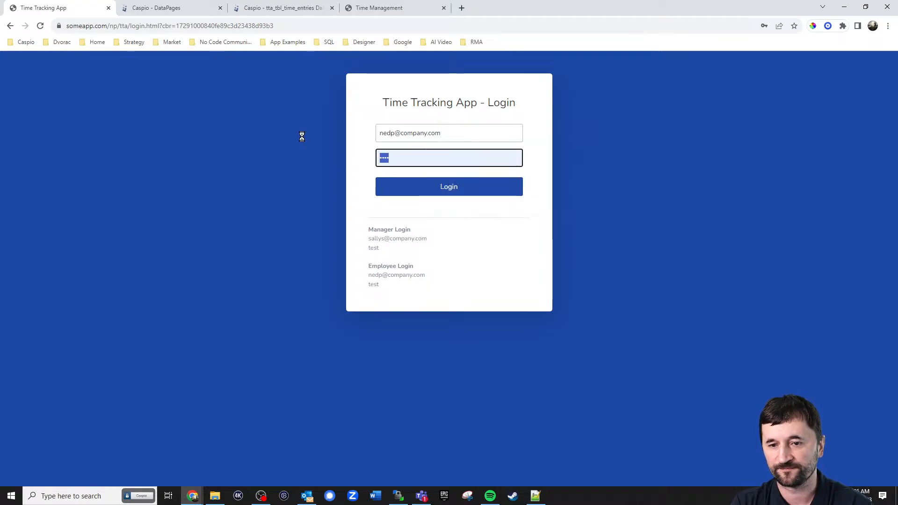
key("Return")
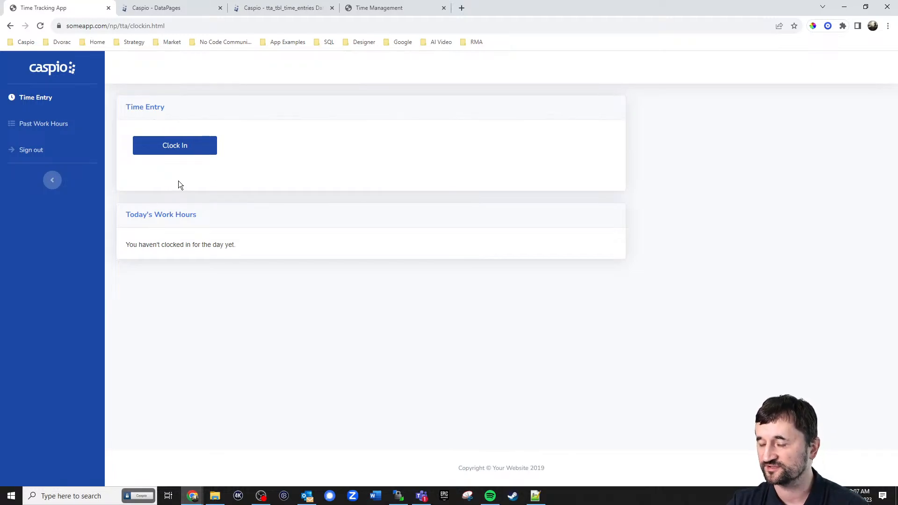
Edit tta_np_localization and view its Buttons texts and Messages, including no-records message 351
left_click(178, 13)
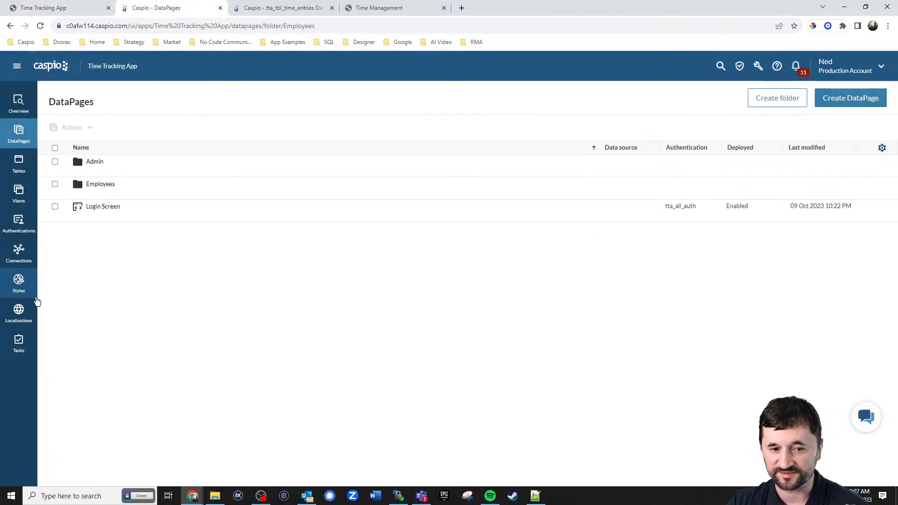
left_click(22, 307)
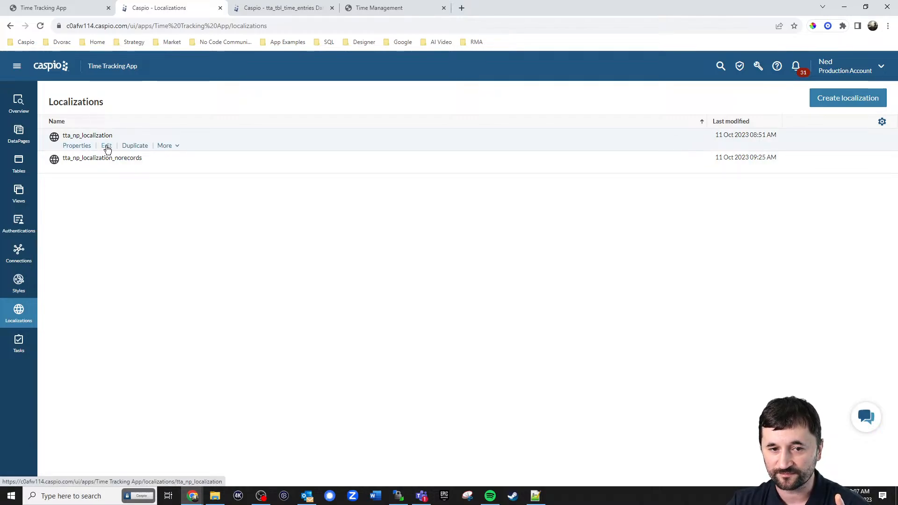
left_click(107, 147)
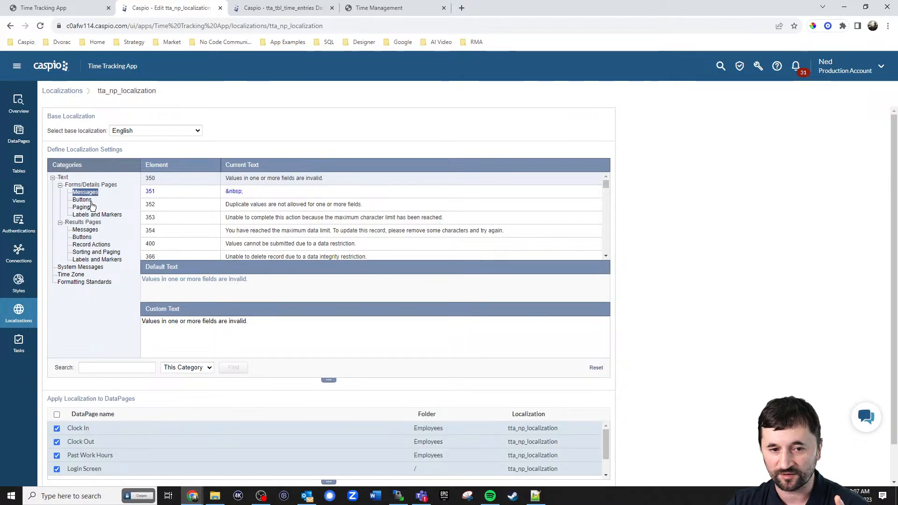
left_click(85, 201)
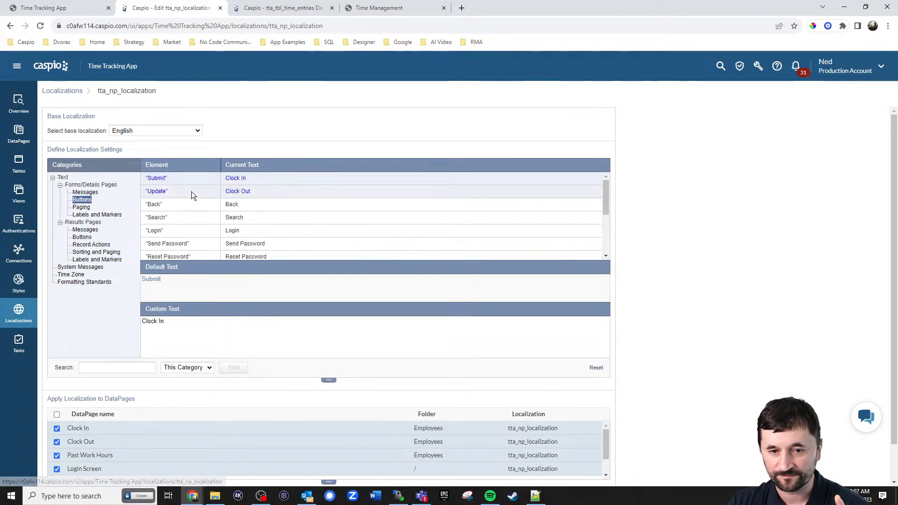
left_click(86, 192)
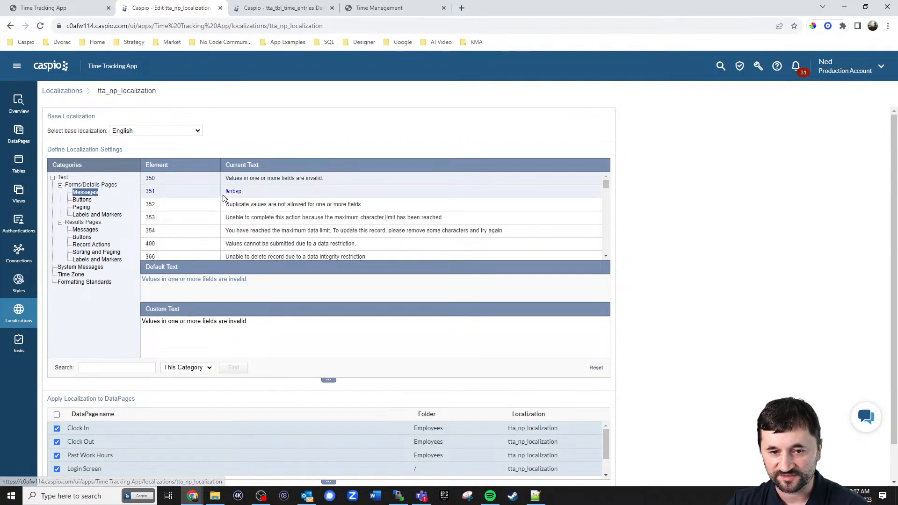
left_click(223, 196)
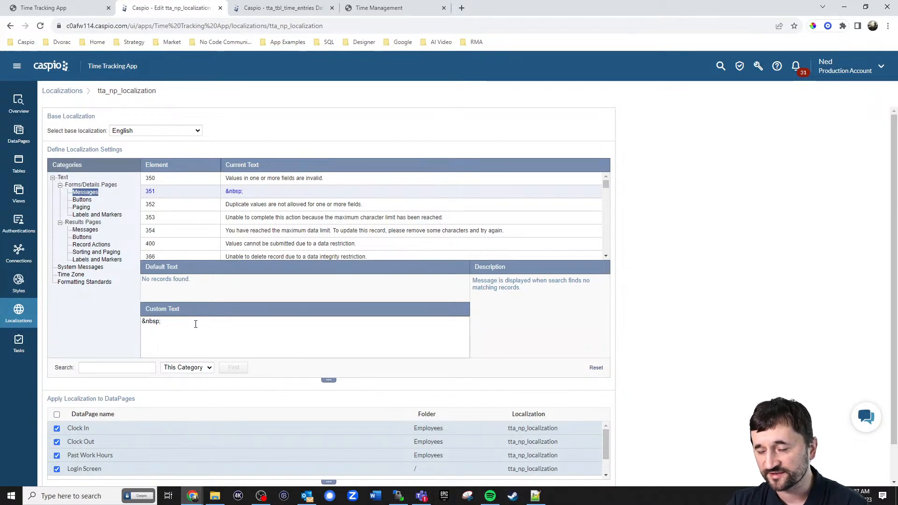
Check the running time tracking app, then return to the localization editor
left_click(370, 8)
left_click(86, 8)
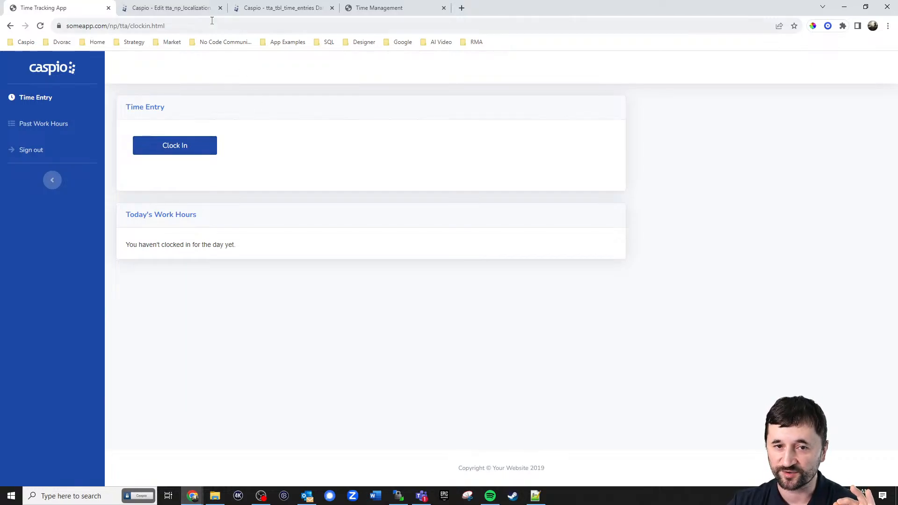
left_click(178, 8)
Discard the localization edits and take the Clock In DataPage to its Configure Fields step
left_click(19, 137)
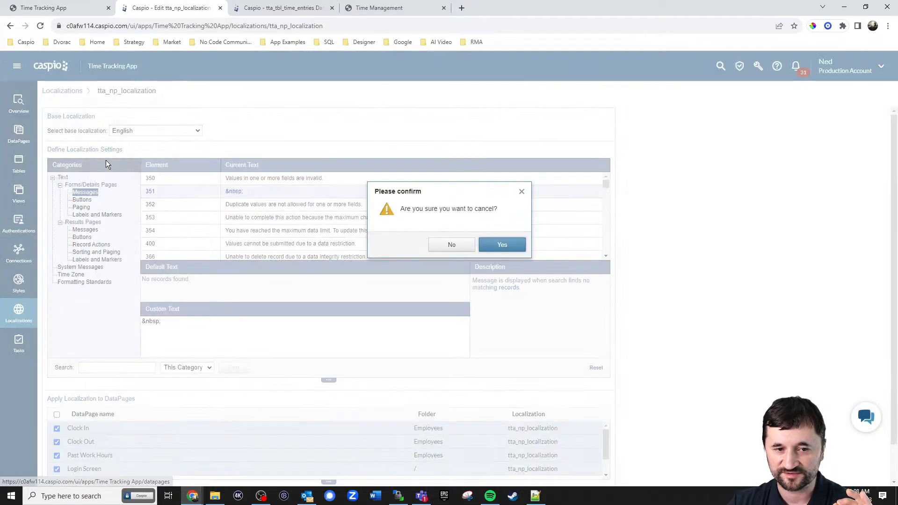
left_click(502, 246)
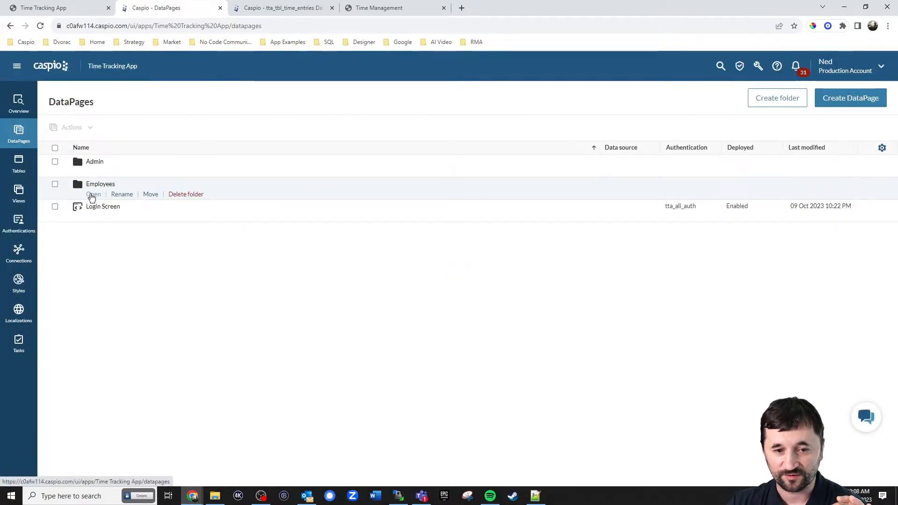
left_click(92, 195)
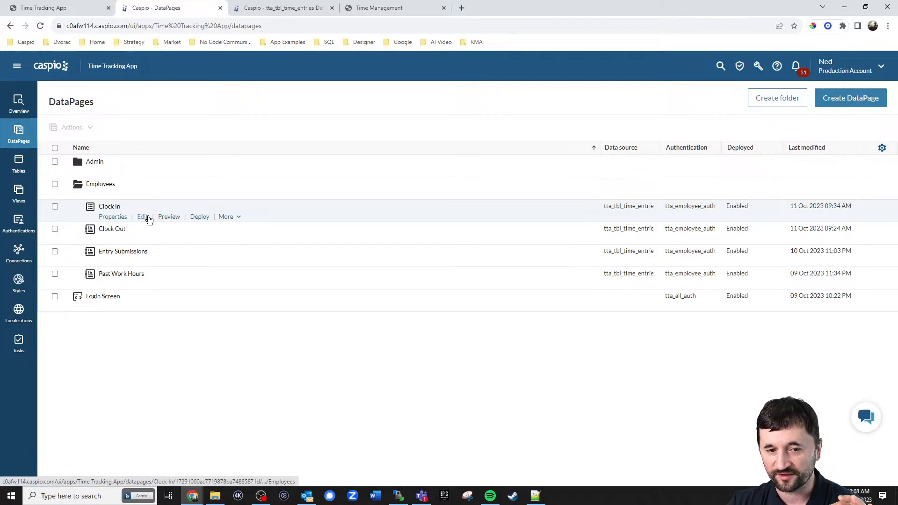
left_click(143, 217)
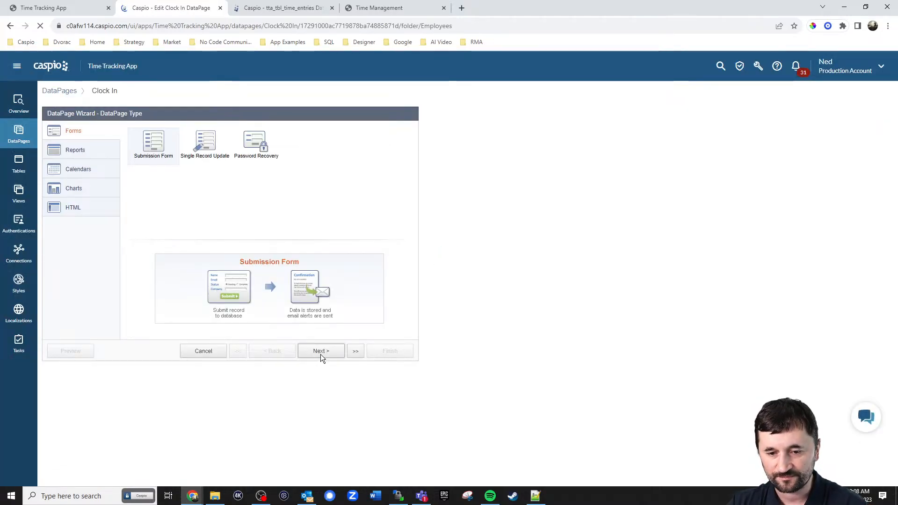
left_click(321, 352)
left_click(320, 352)
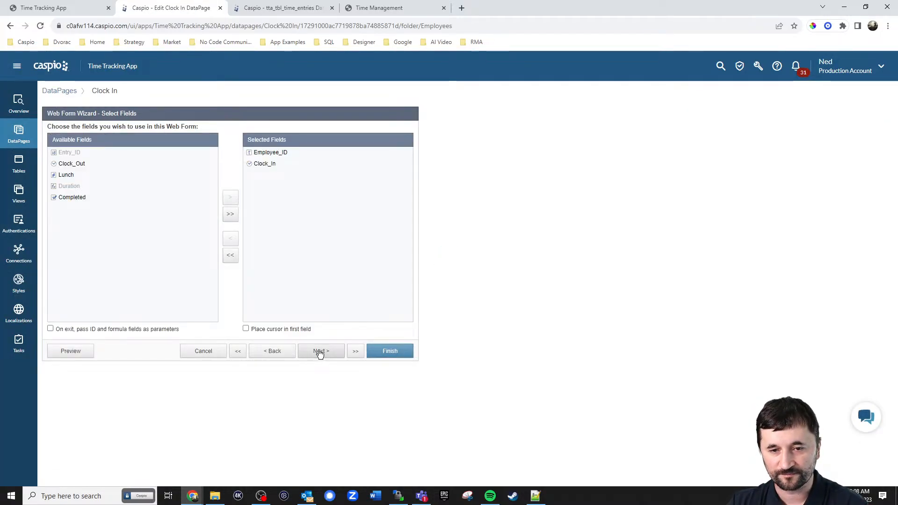
left_click(320, 352)
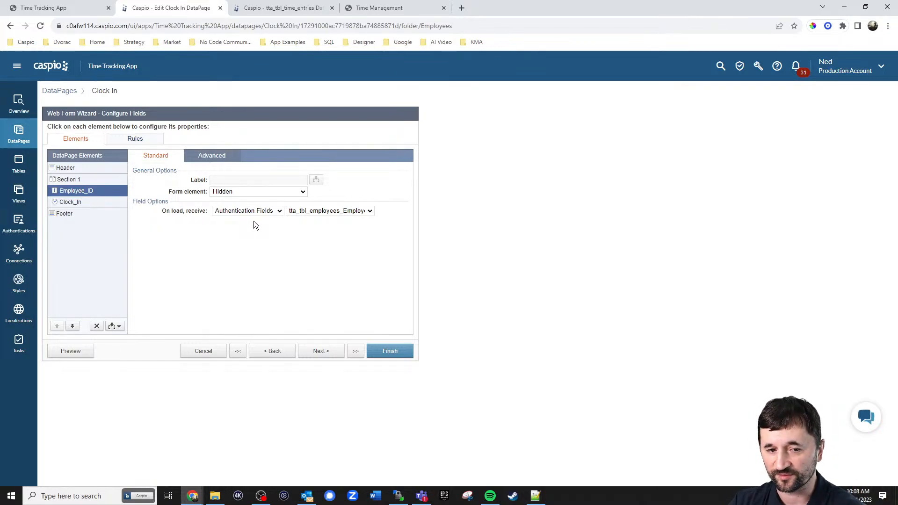
Inspect the Clock_In field and the header and footer HTML, then leave the wizard
left_click(86, 202)
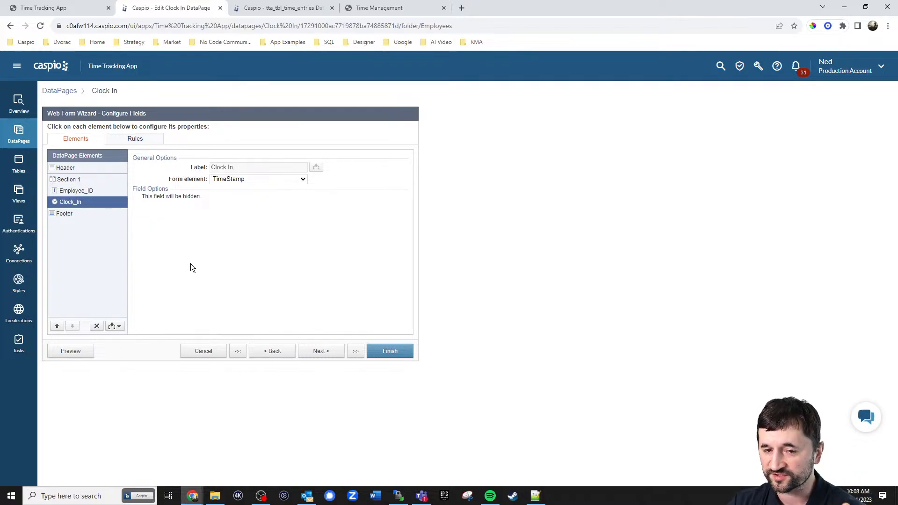
left_click(71, 168)
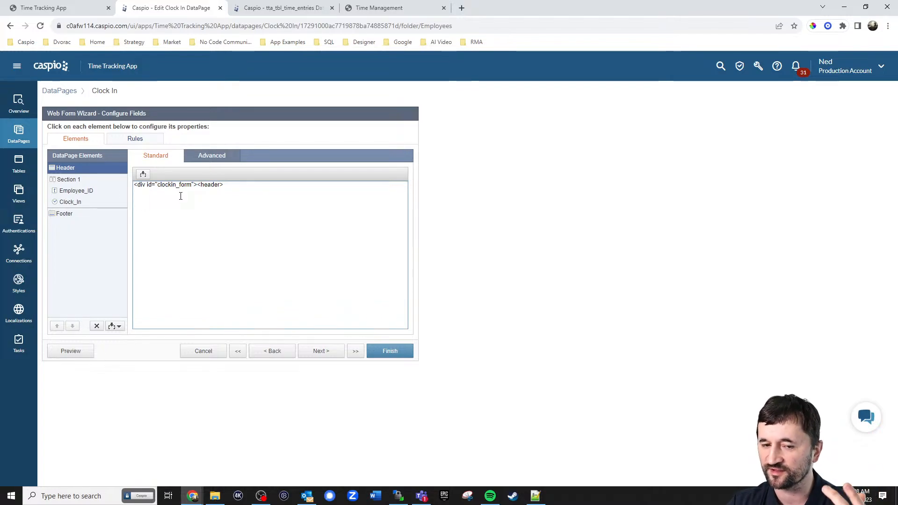
left_click_drag(197, 185, 224, 184)
left_click(70, 216)
left_click(150, 209)
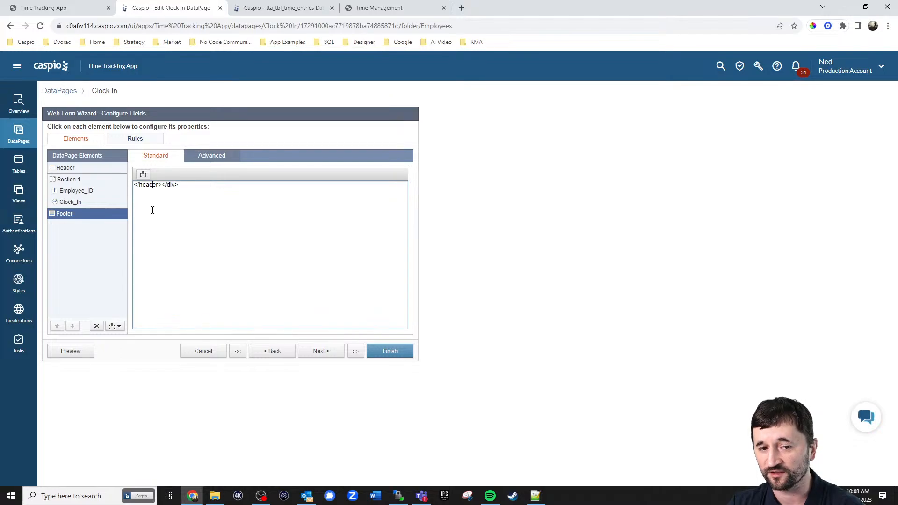
left_click(81, 169)
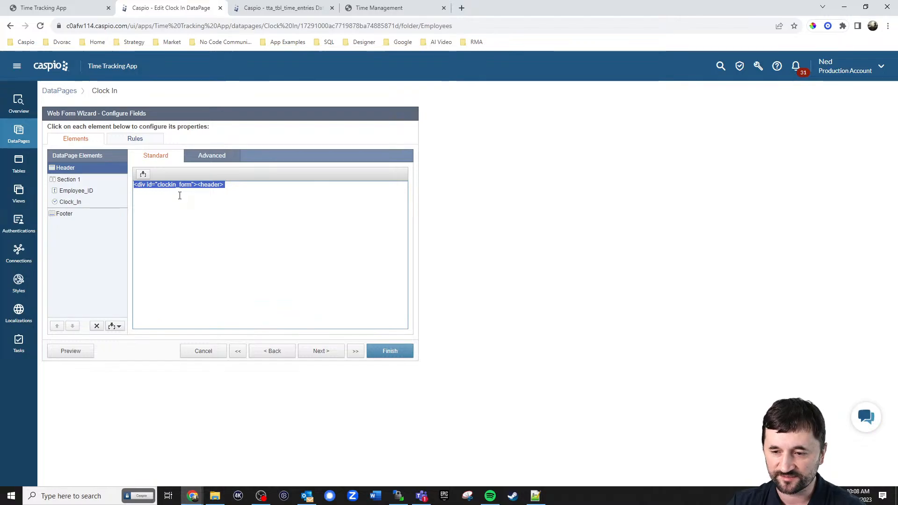
left_click(19, 142)
left_click(453, 243)
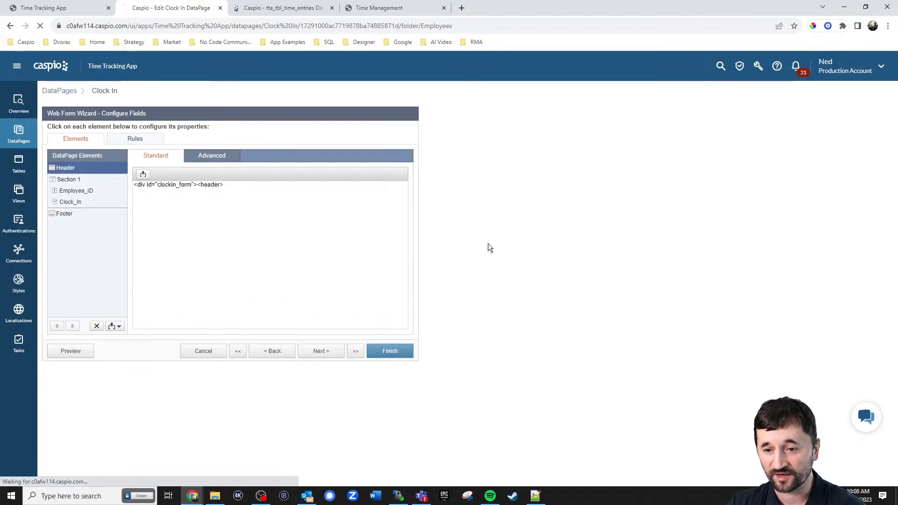
Edit the Clock Out DataPage and advance through Data Source and Search Type to filtering fields
left_click(98, 195)
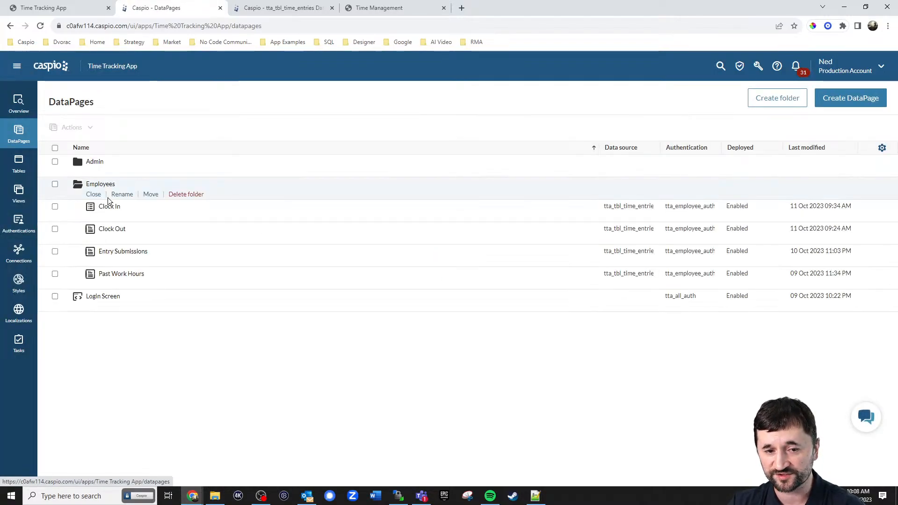
left_click(138, 239)
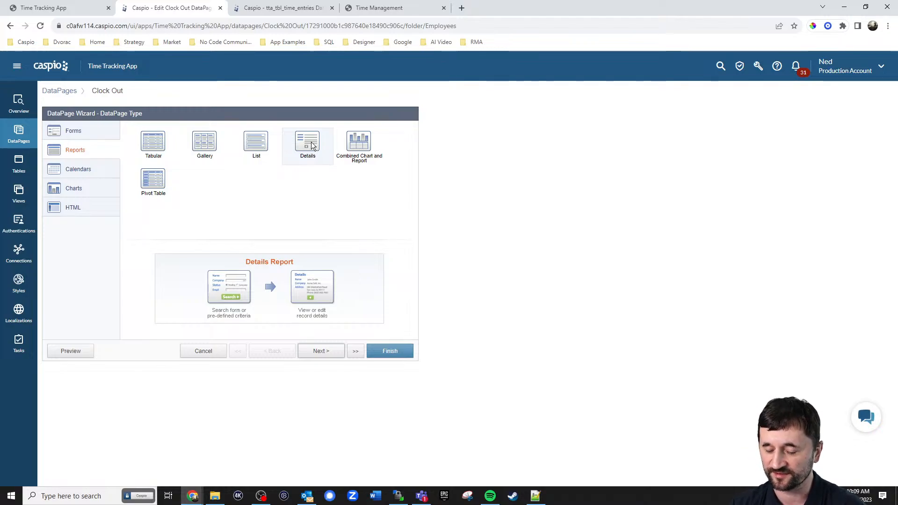
left_click(321, 353)
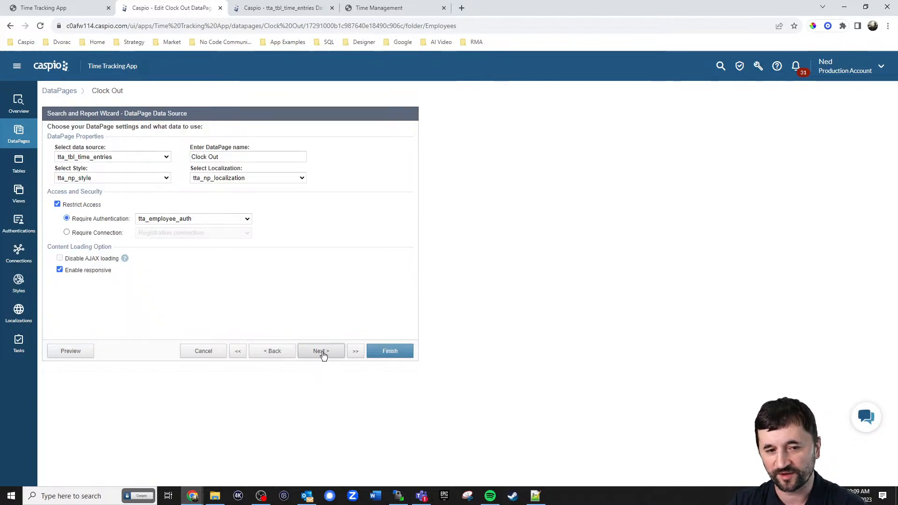
left_click(323, 355)
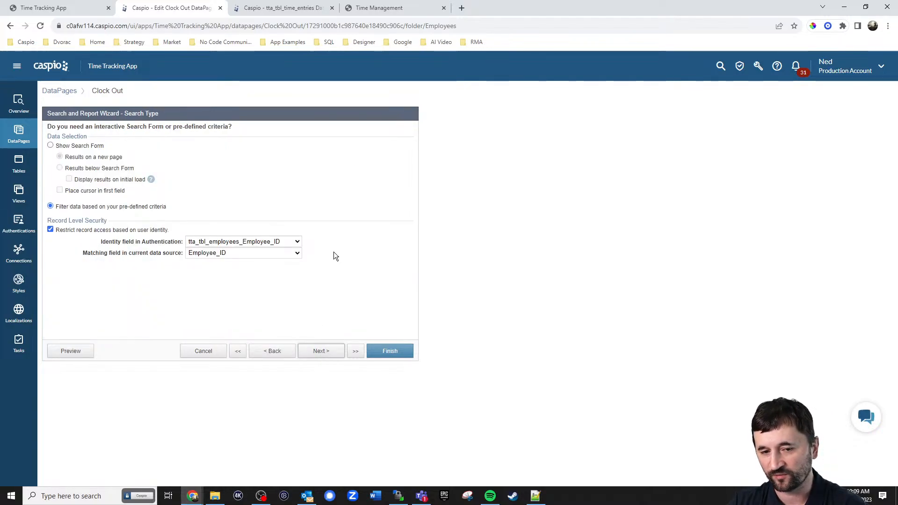
left_click(325, 355)
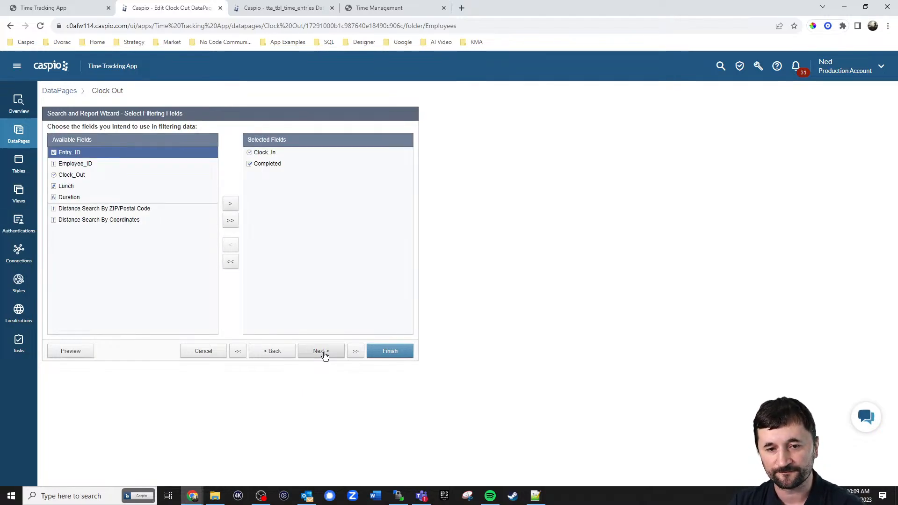
left_click(325, 355)
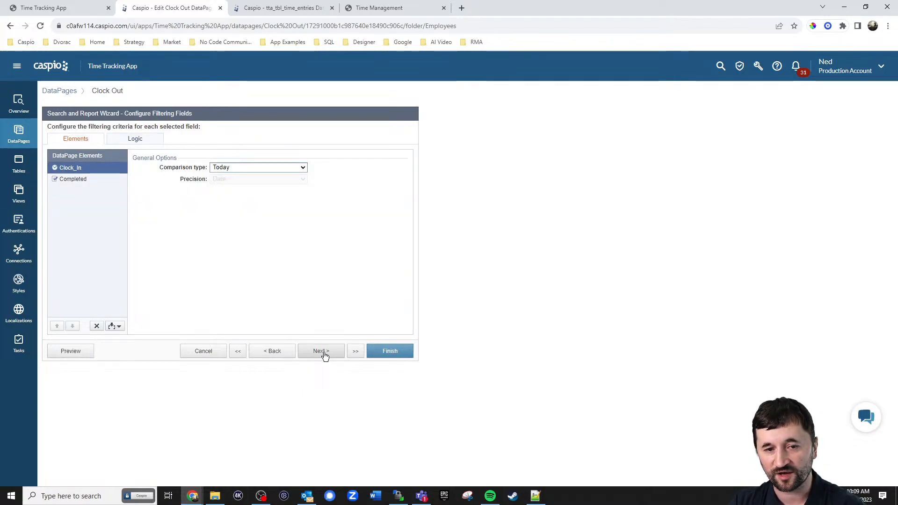
Review the Completed and Clock_In filter criteria, then advance to Configure Details Page Fields
left_click(87, 180)
left_click(83, 171)
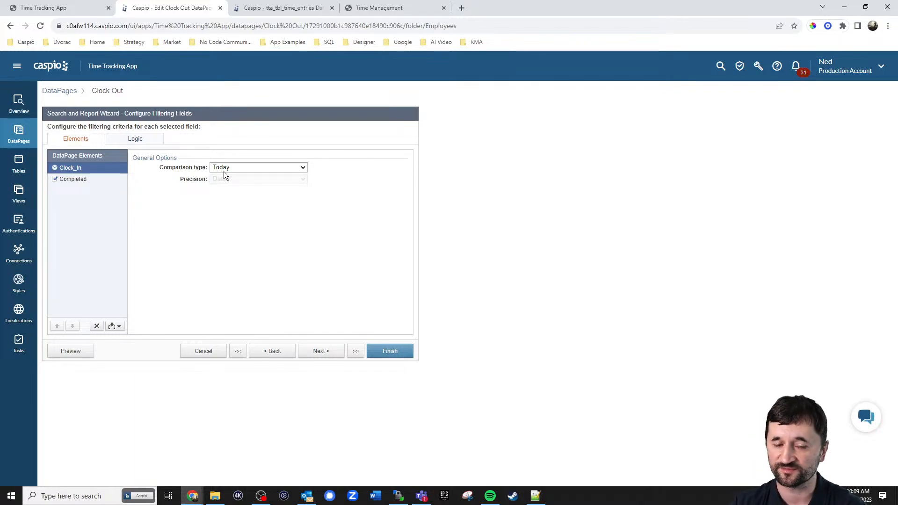
left_click(89, 181)
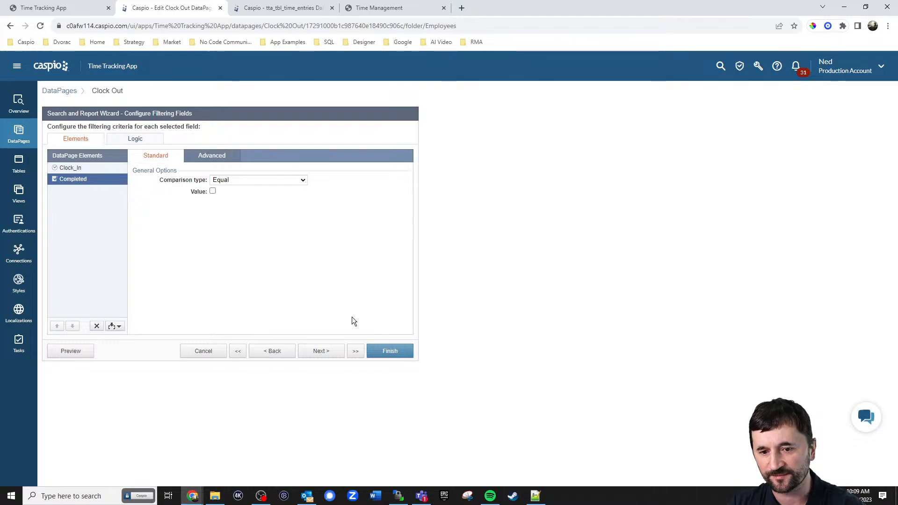
left_click(323, 354)
left_click(323, 352)
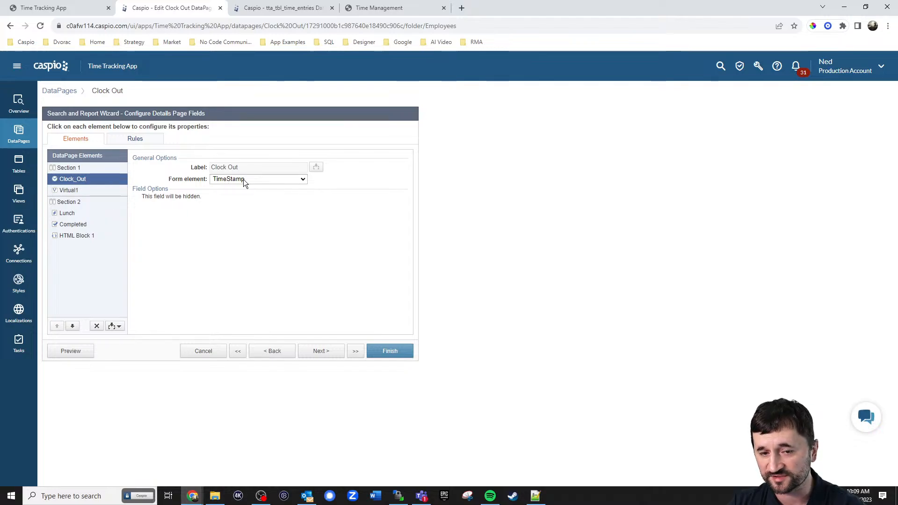
left_click(79, 193)
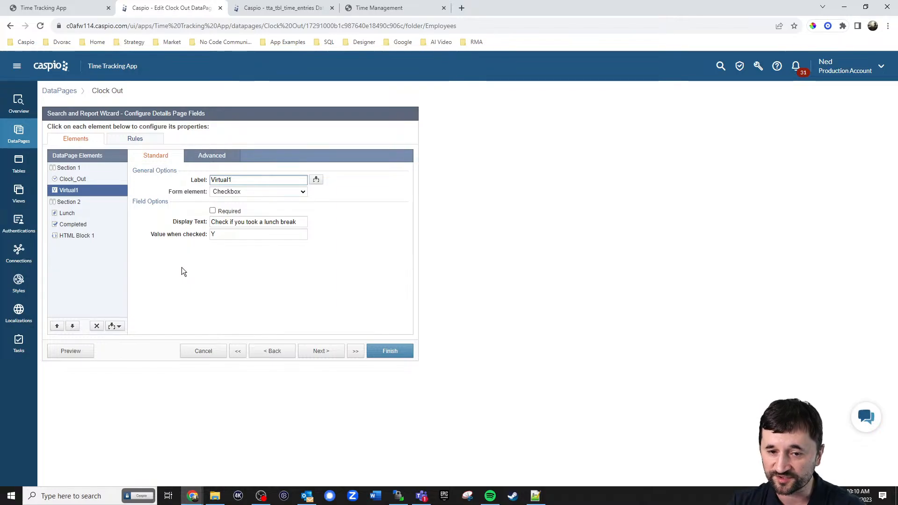
left_click(138, 141)
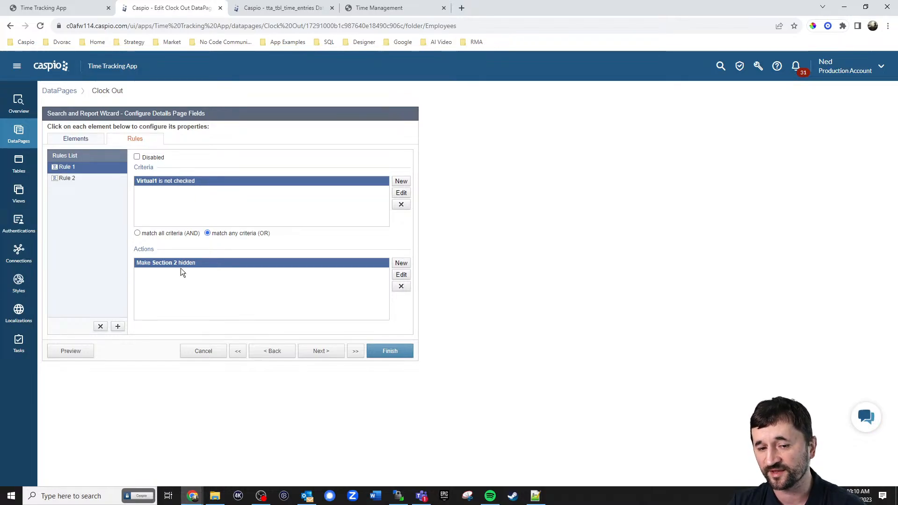
left_click(89, 140)
left_click(70, 203)
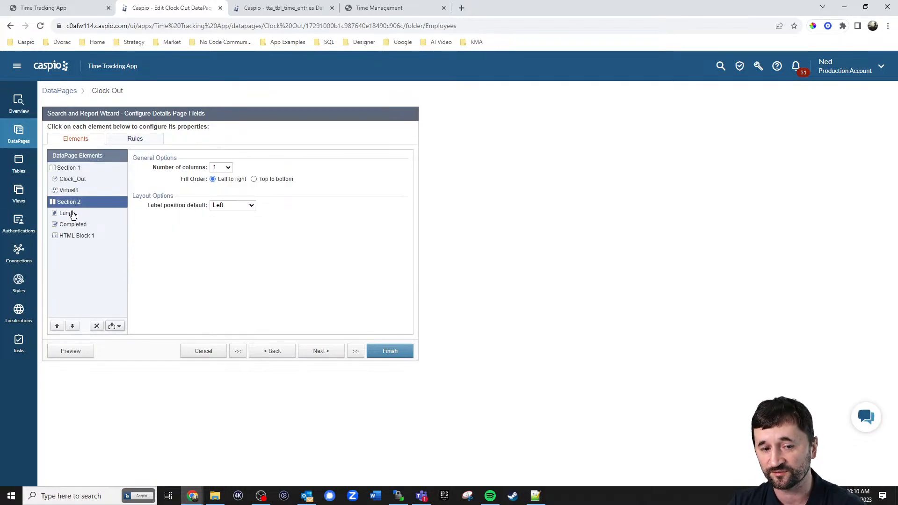
left_click(71, 215)
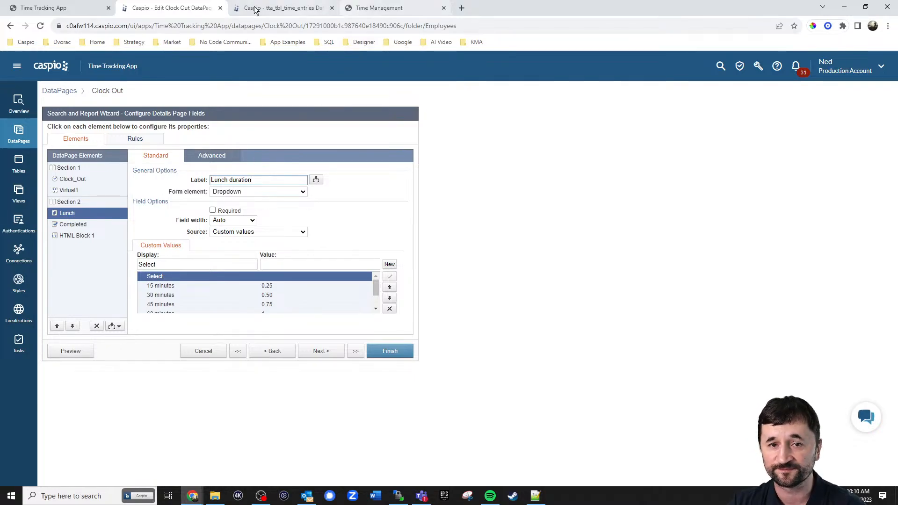
Clock in at 10:10 AM in the live app, toggle lunch break on and off, then return to the wizard
left_click(60, 8)
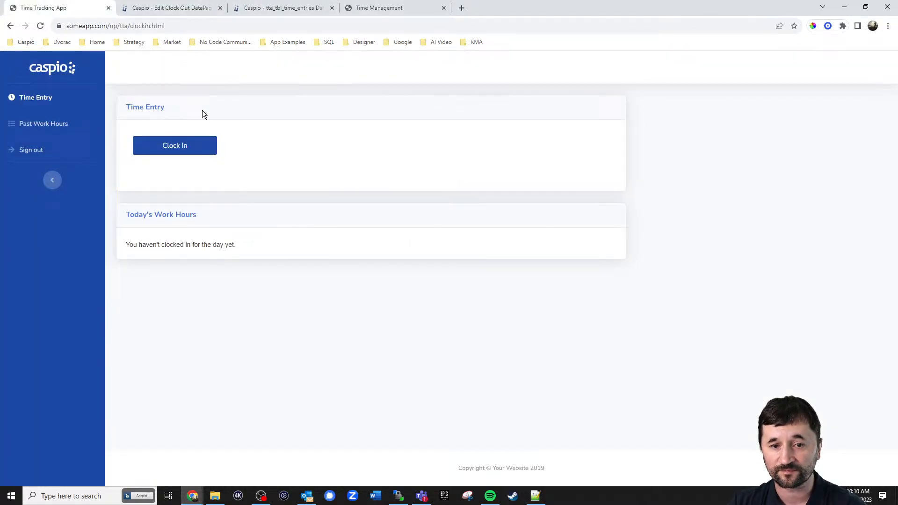
left_click(173, 152)
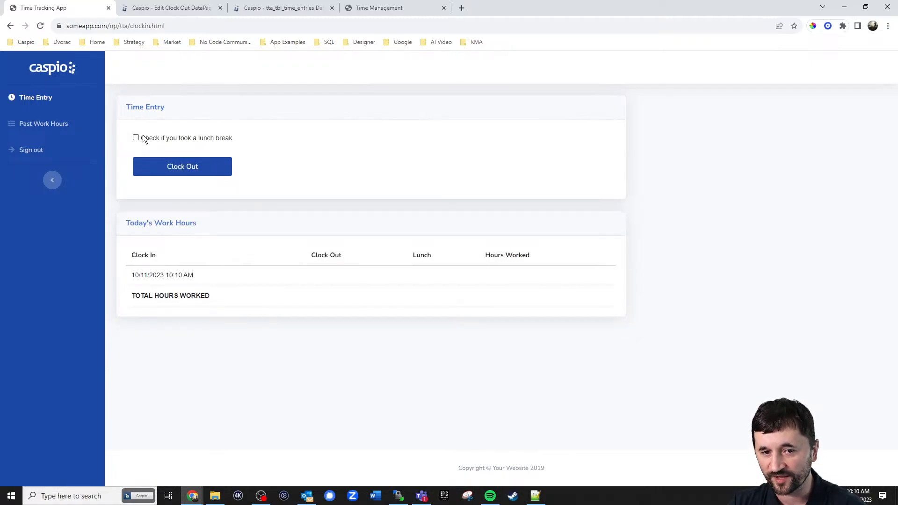
left_click(136, 137)
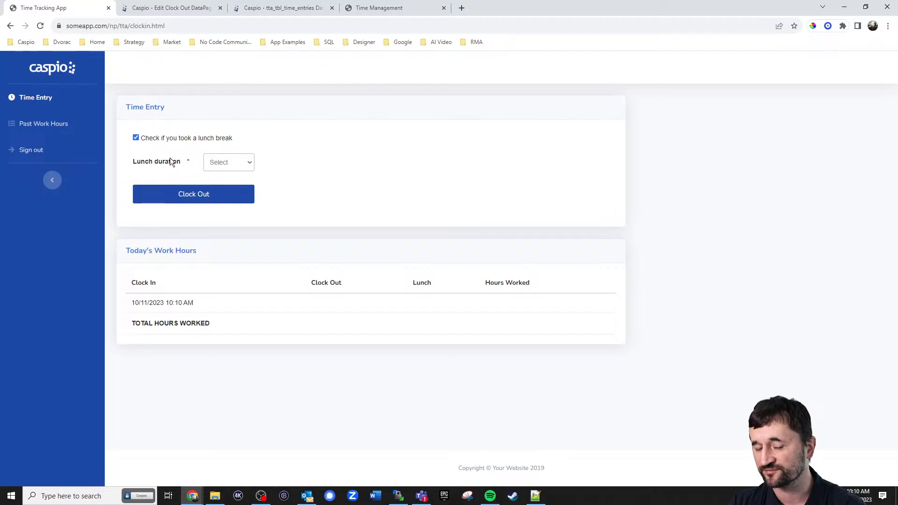
left_click(136, 138)
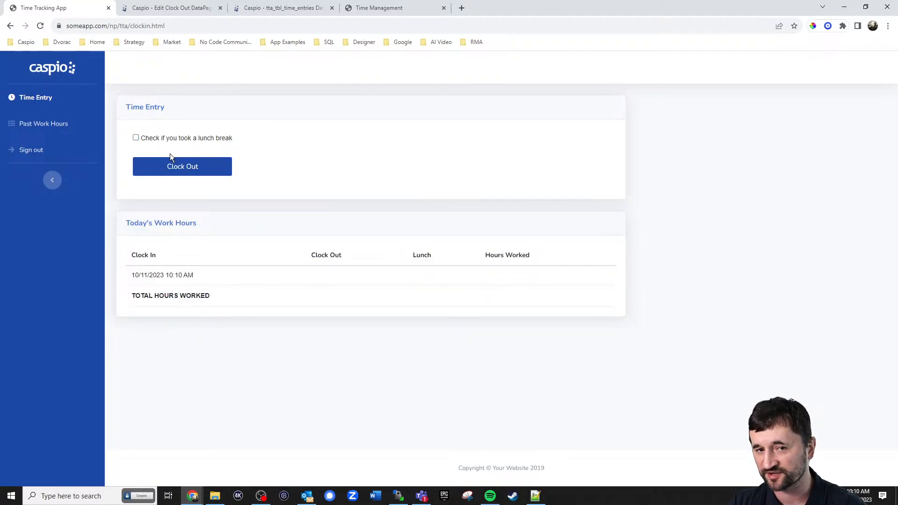
left_click(178, 8)
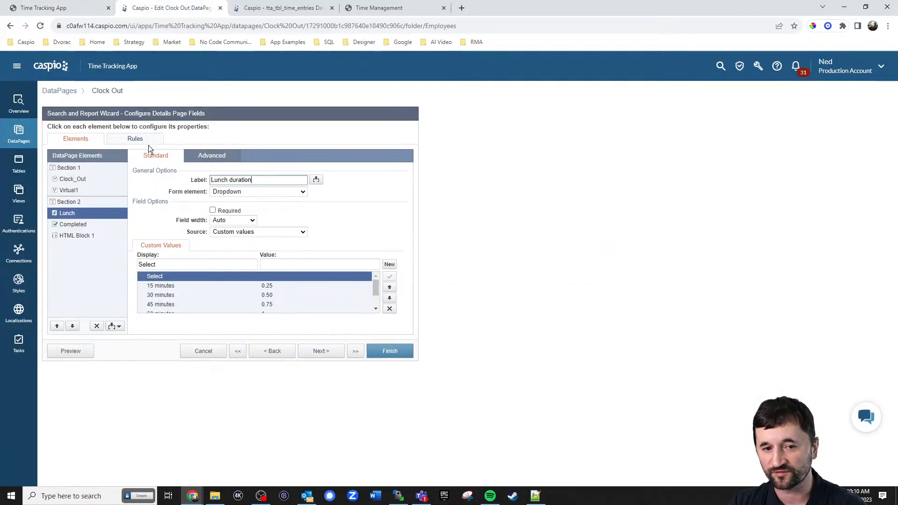
left_click(137, 139)
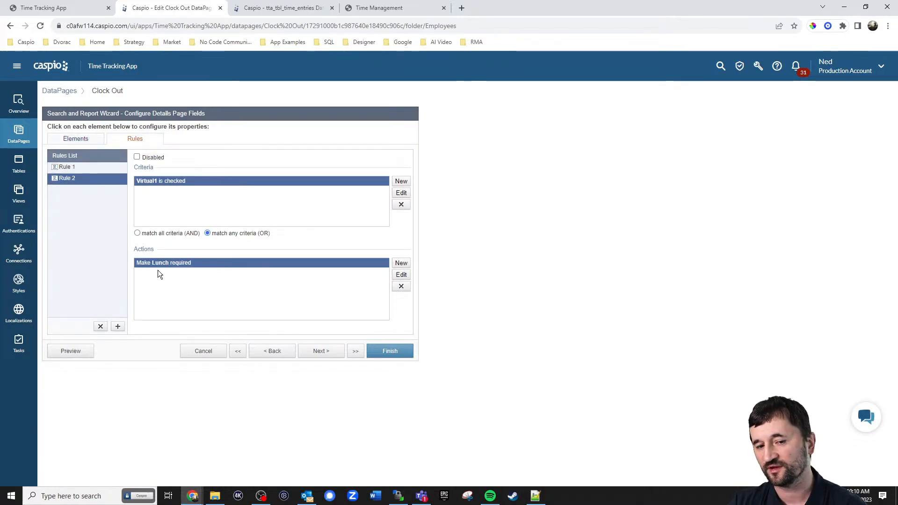
left_click(76, 140)
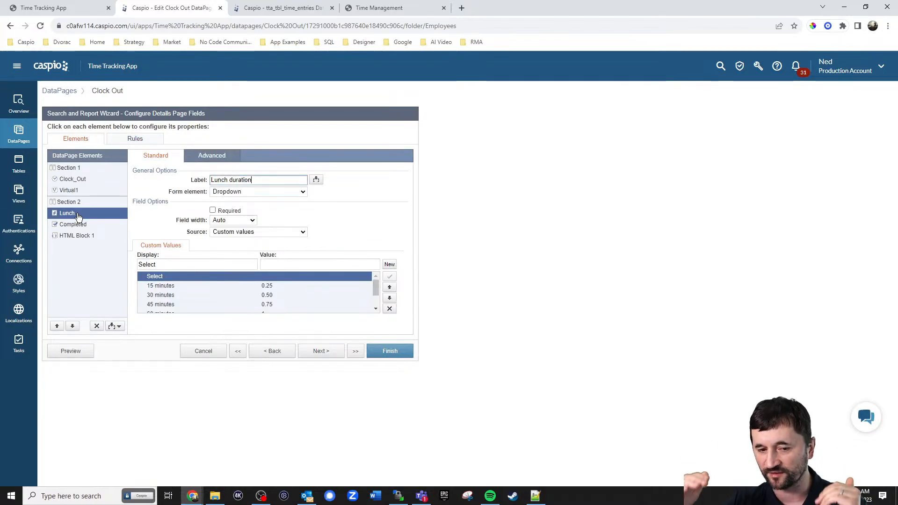
scroll(274, 287, "down", 2)
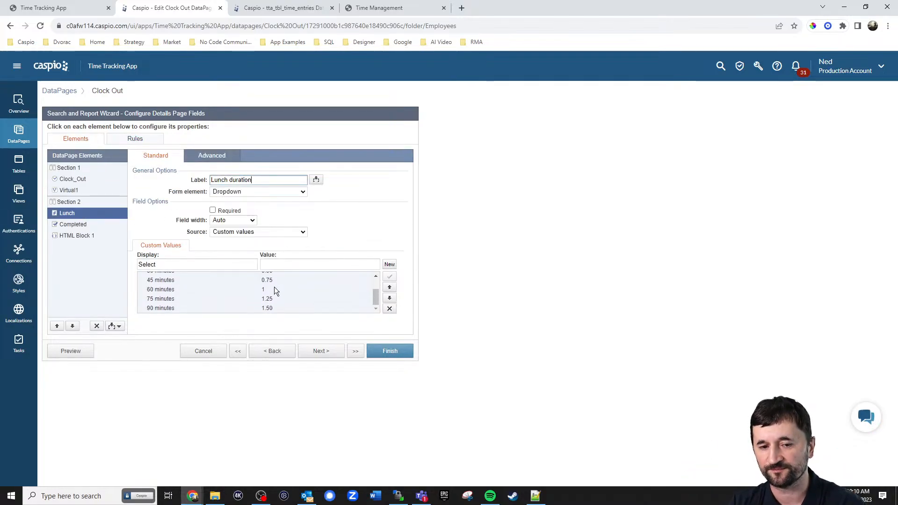
scroll(229, 293, "up", 2)
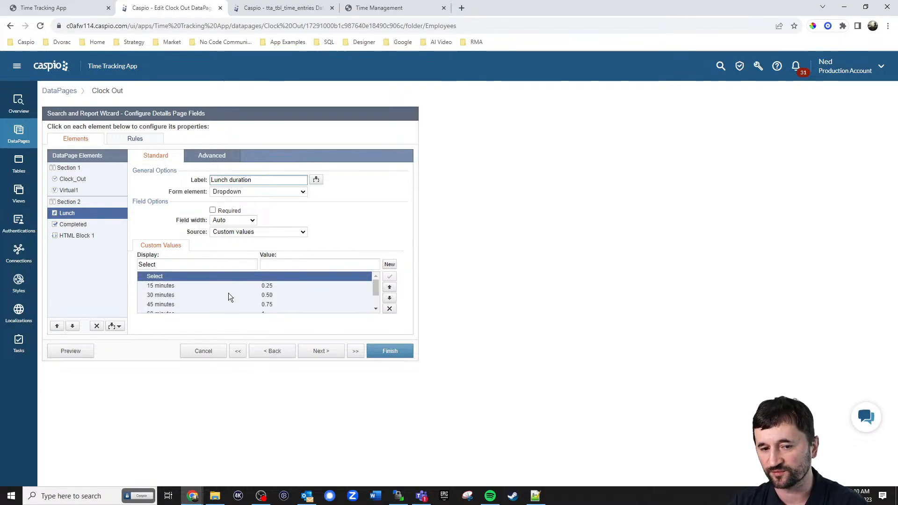
left_click(81, 227)
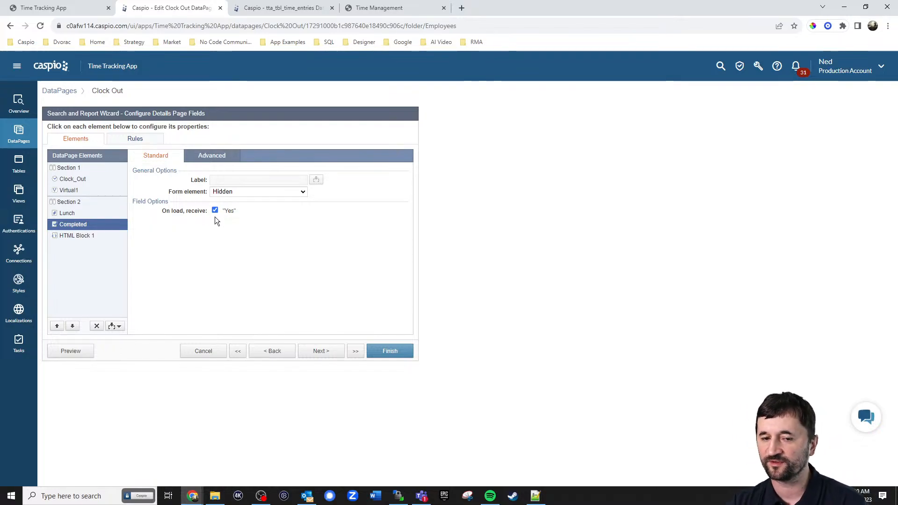
Review HTML Block 1's script hiding clockin_form, then advance to Details Page Options
left_click(84, 239)
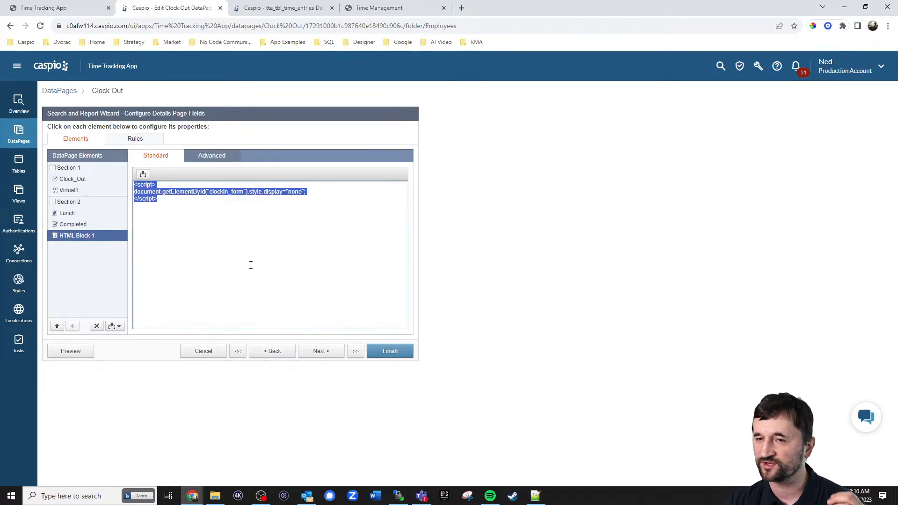
left_click(212, 204)
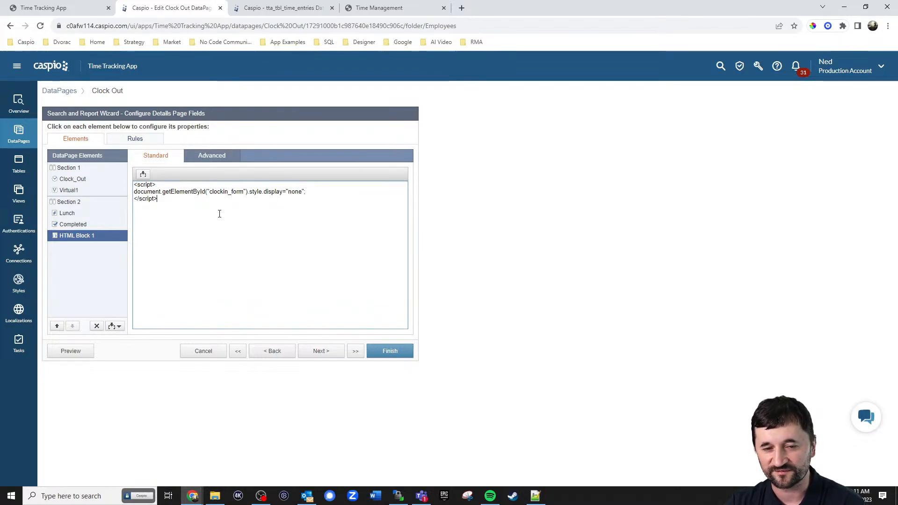
left_click(321, 351)
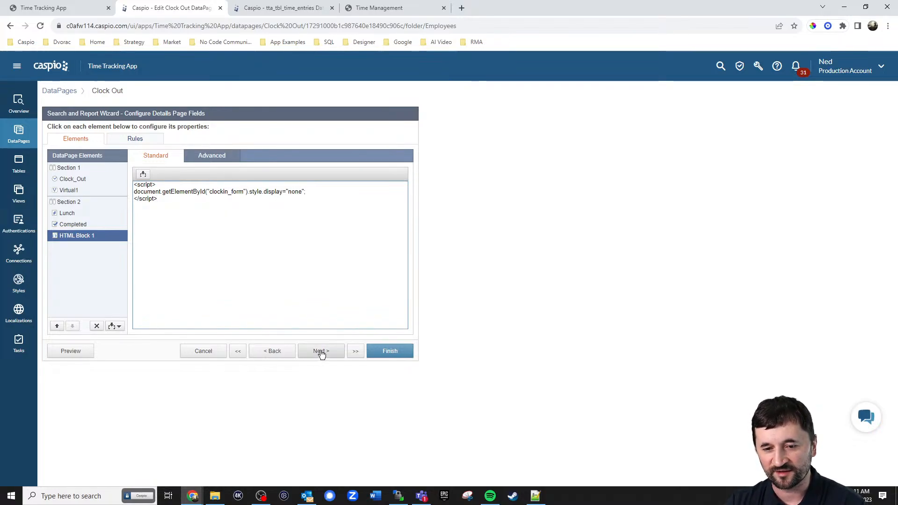
left_click(321, 352)
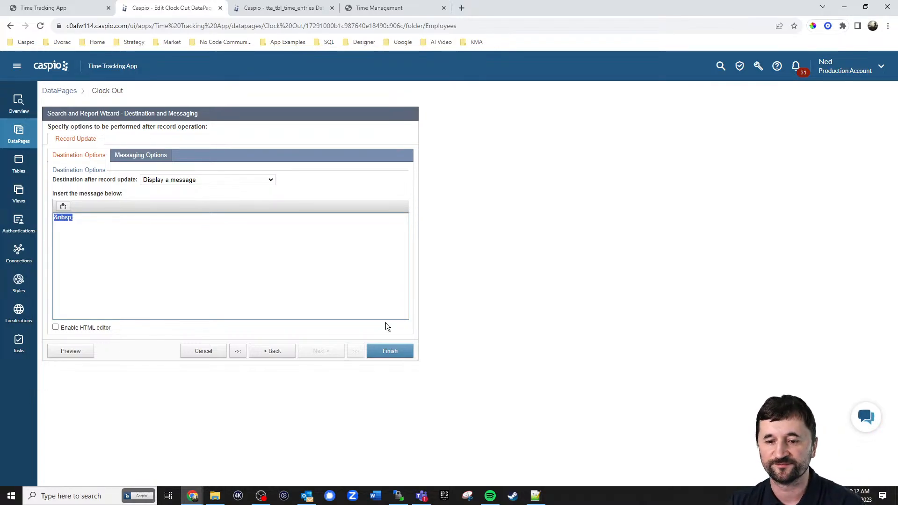
left_click(393, 357)
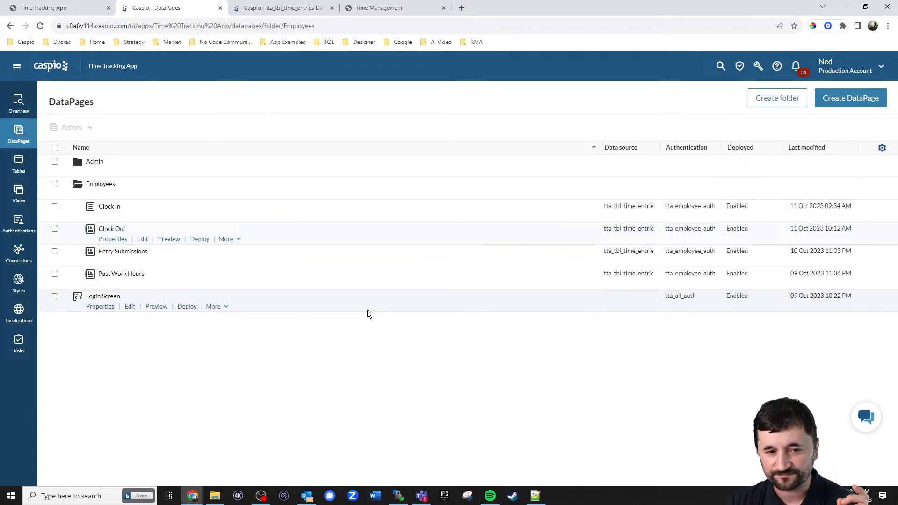
Open the tta_tbl_time_entries design, review Clock_In, Clock_Out and Lunch, and edit Duration's formula
left_click(17, 172)
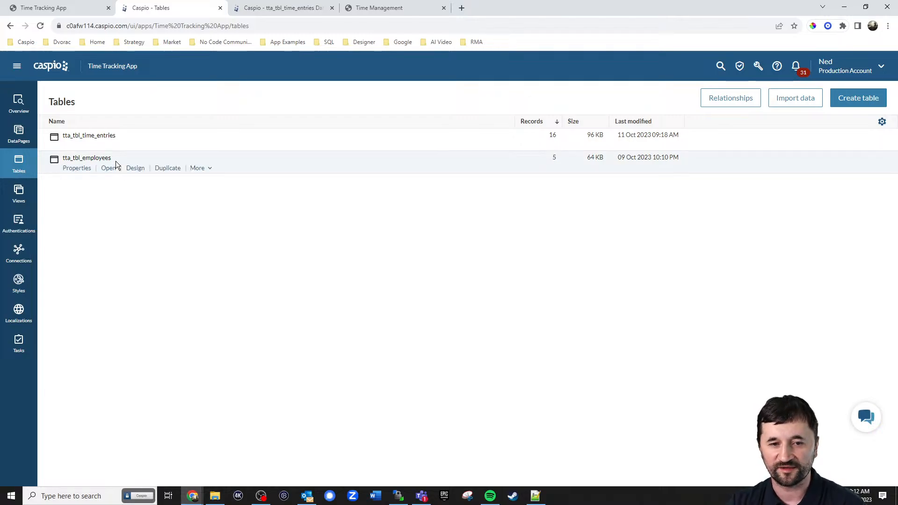
left_click(137, 151)
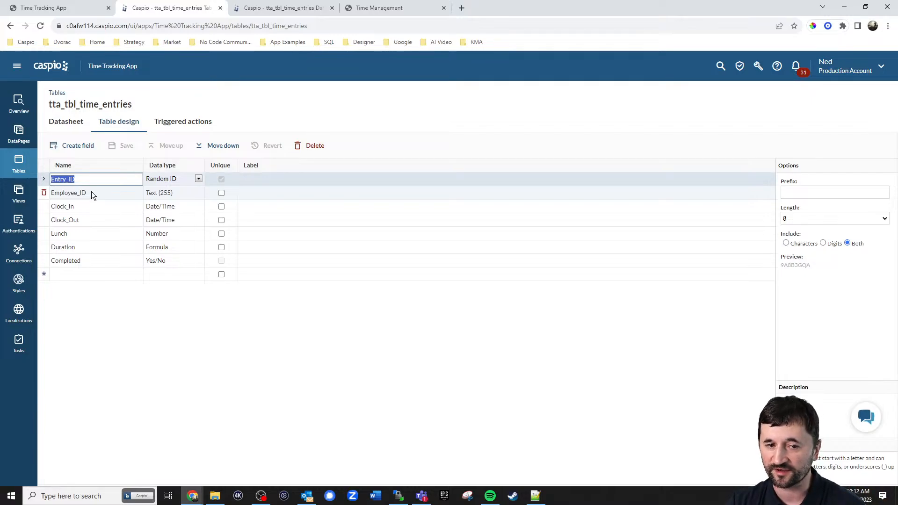
left_click(90, 207)
left_click(94, 220)
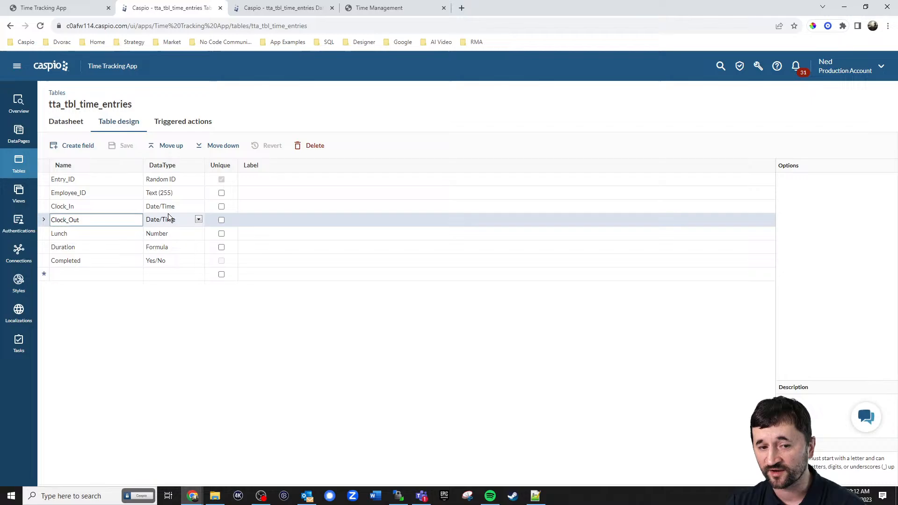
left_click(80, 237)
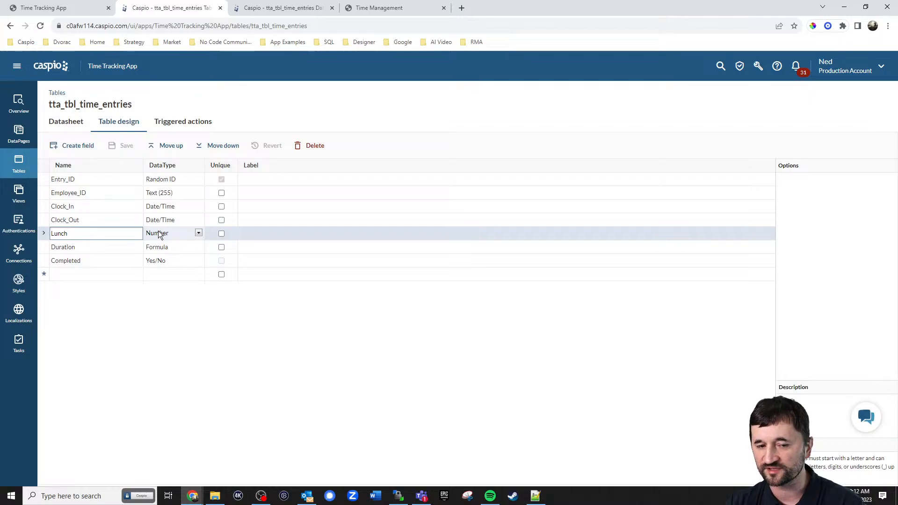
left_click(76, 248)
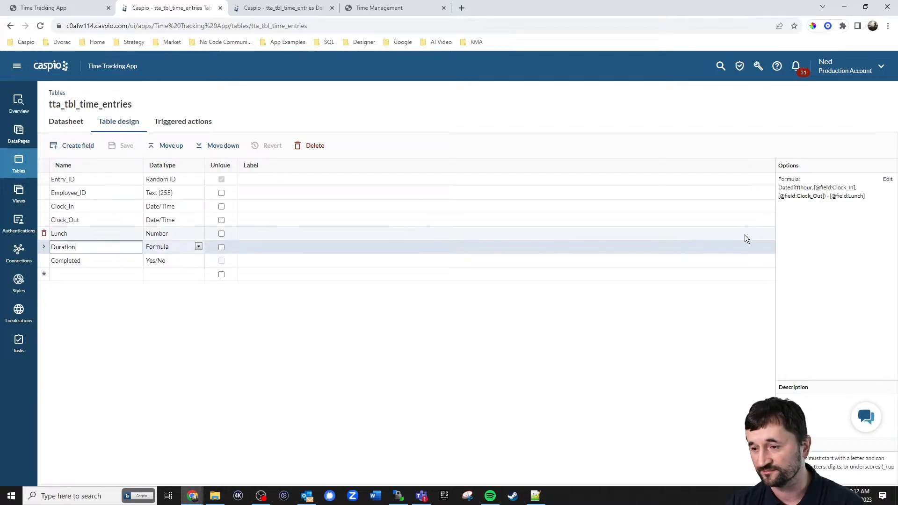
left_click(887, 181)
Get past the recalculation warning, look up Datediff, and apply the Duration formula unchanged
left_click(519, 246)
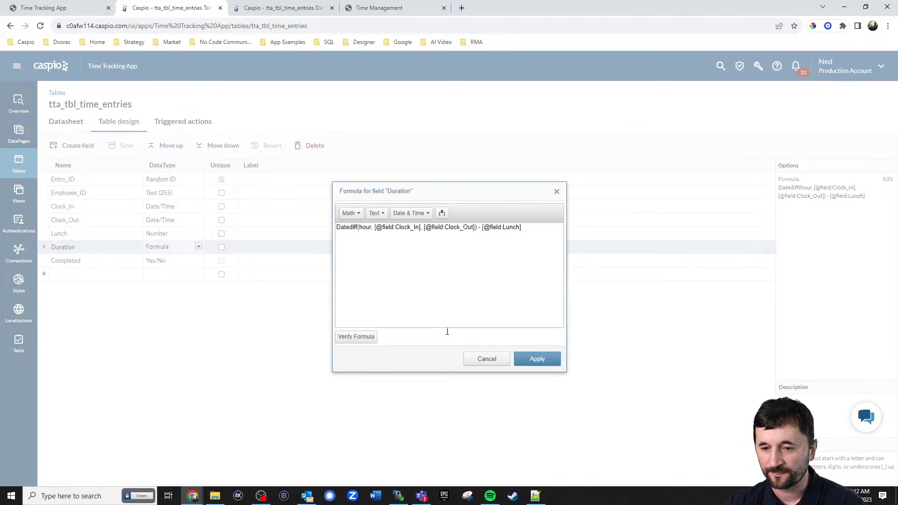
left_click(414, 213)
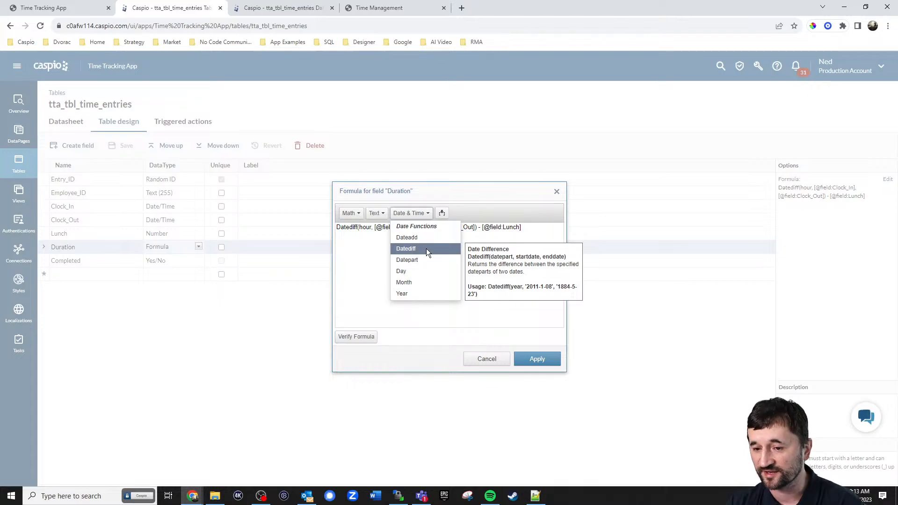
left_click(385, 258)
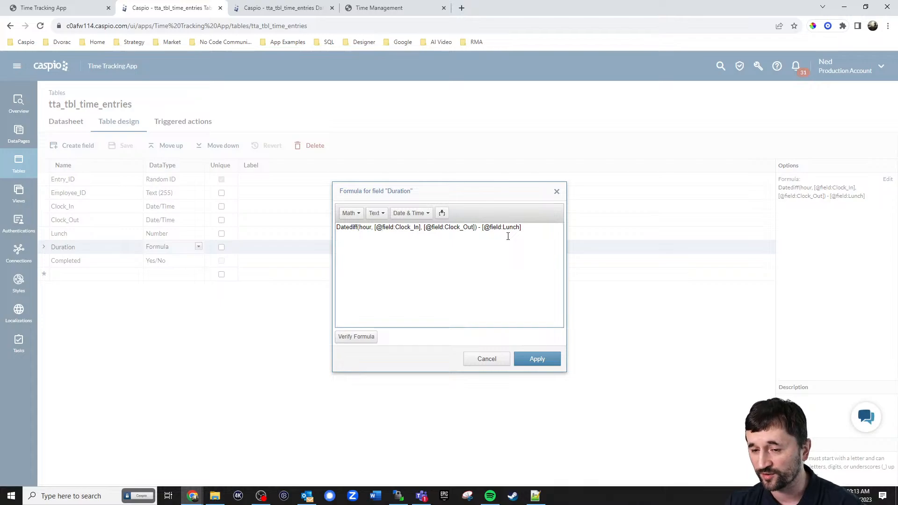
left_click(535, 358)
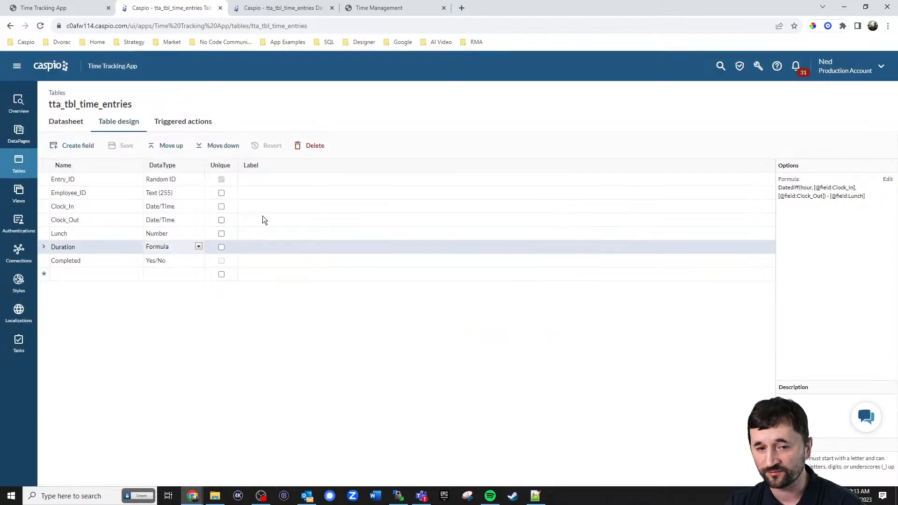
Show the datasheet with a widened Clock_In column and request deleting unfinished record YK7DOXI7
left_click(63, 123)
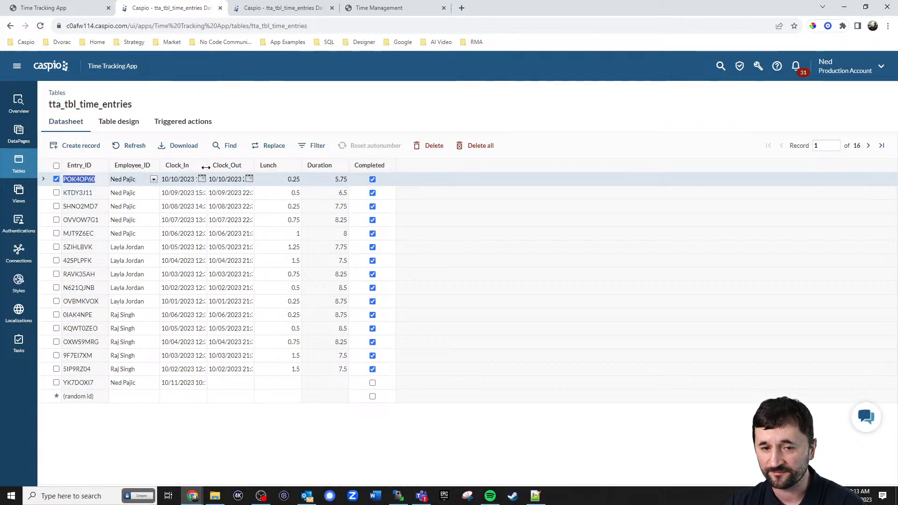
left_click_drag(206, 169, 352, 164)
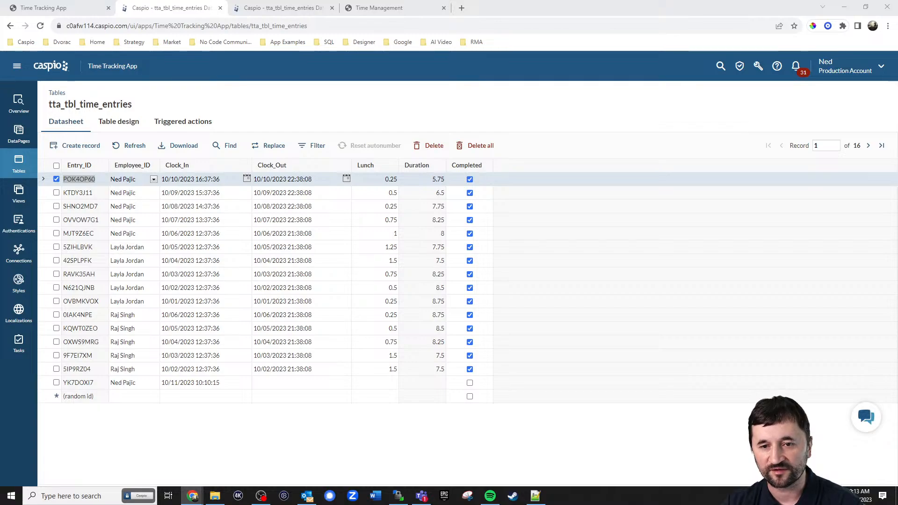
left_click(368, 101)
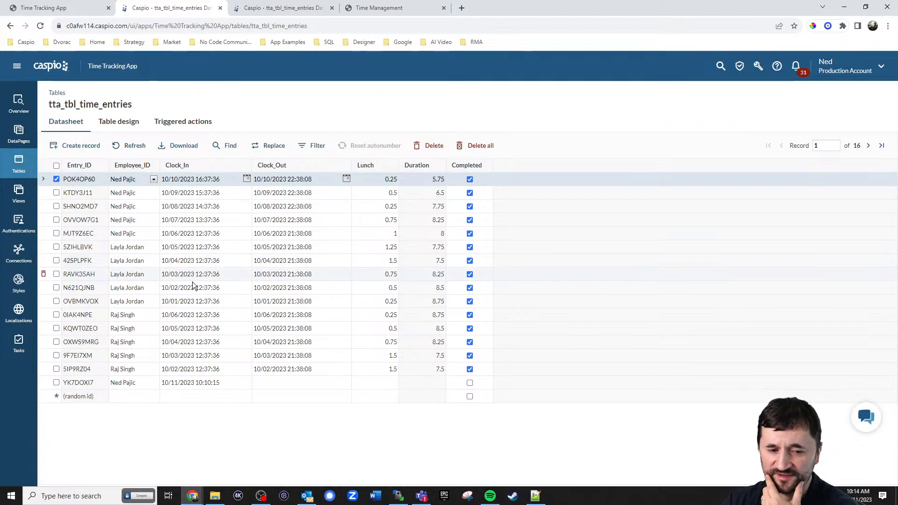
left_click(43, 384)
key("Delete")
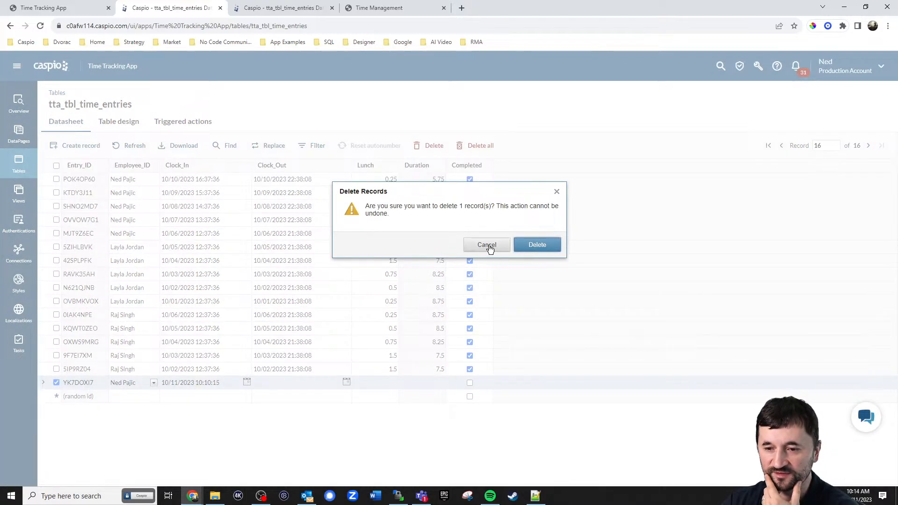
Confirm deleting the incomplete 10:10 entry, then go to the Time Management demo
left_click(533, 244)
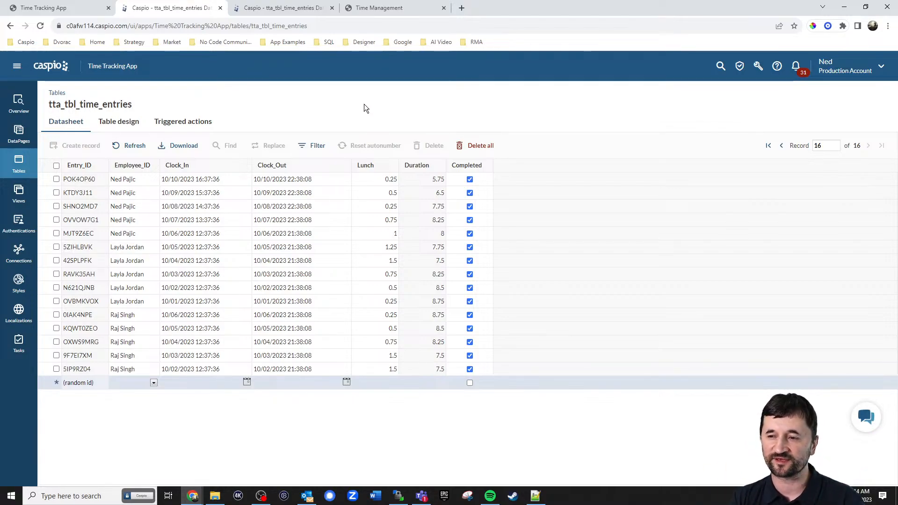
left_click(387, 10)
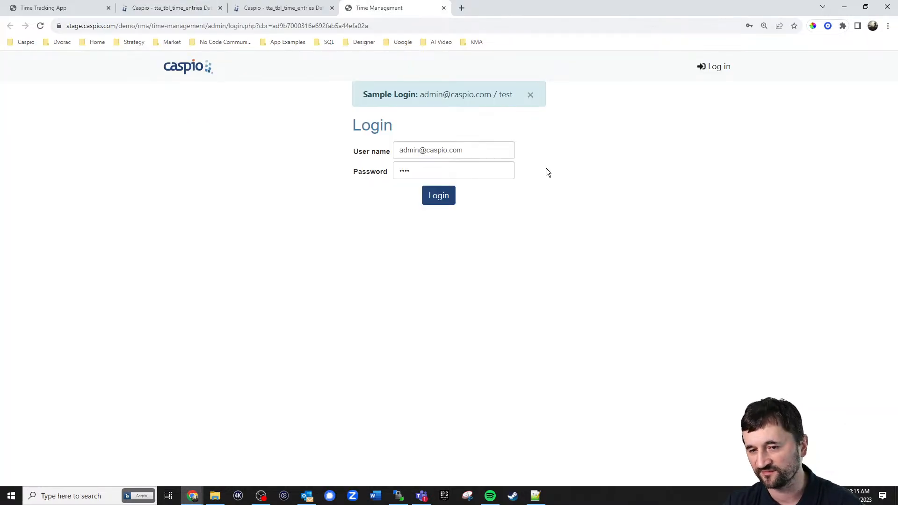
Log in to the Time Management demo and record a first timer entry
left_click(440, 205)
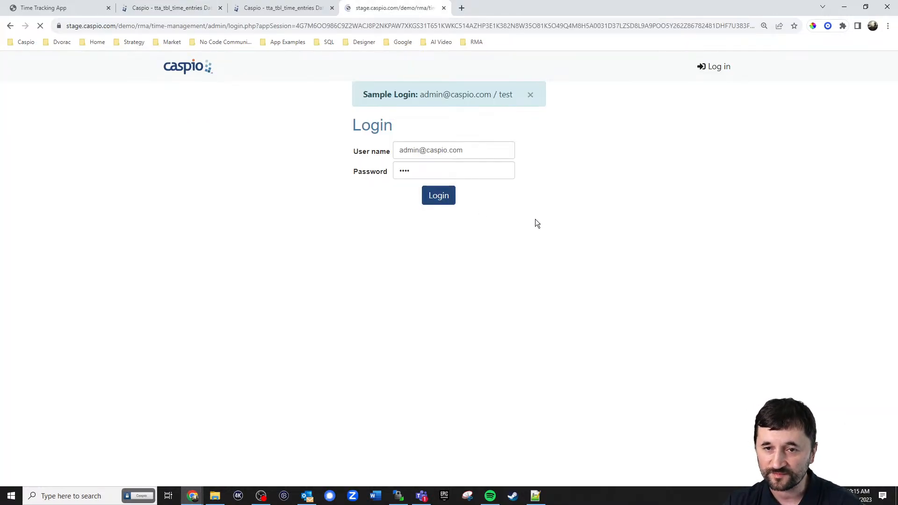
left_click(531, 161)
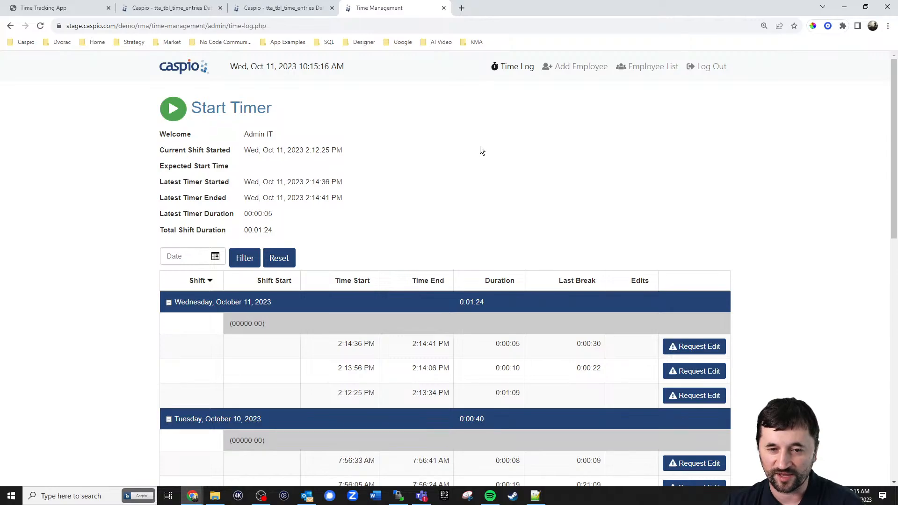
left_click(174, 111)
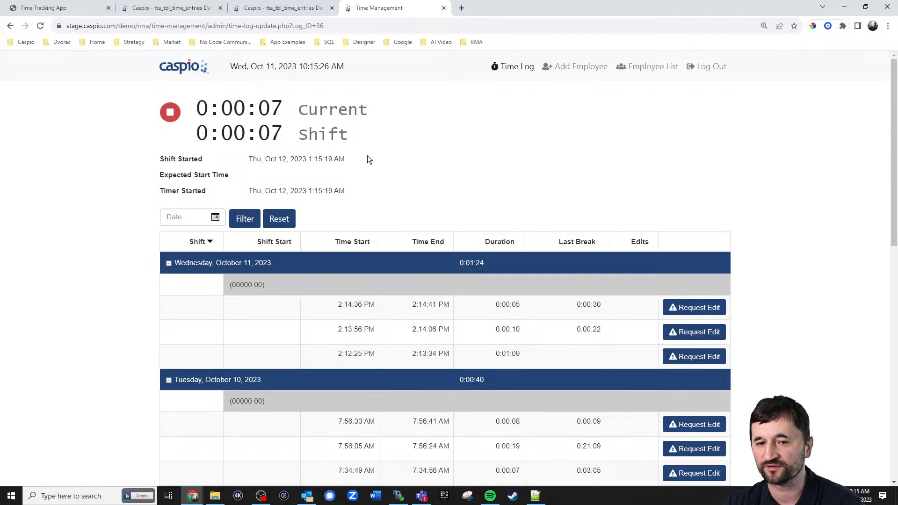
left_click(586, 70)
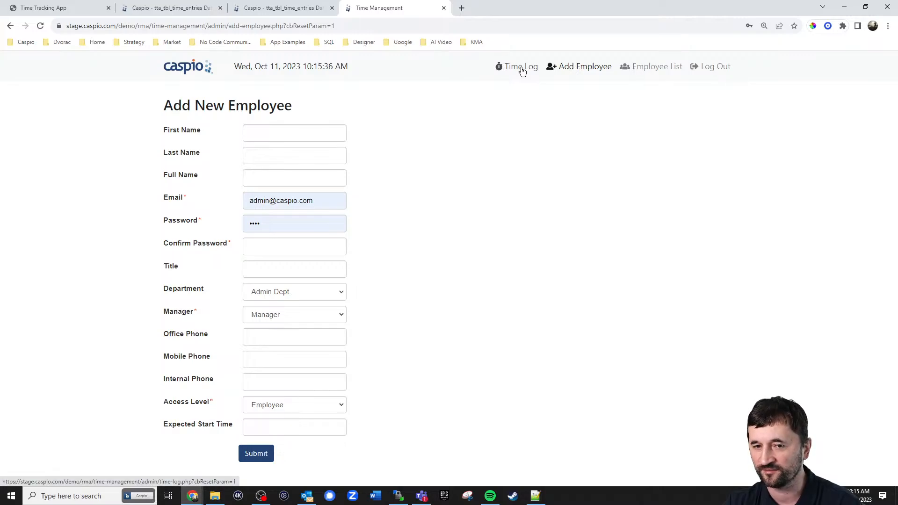
left_click(522, 69)
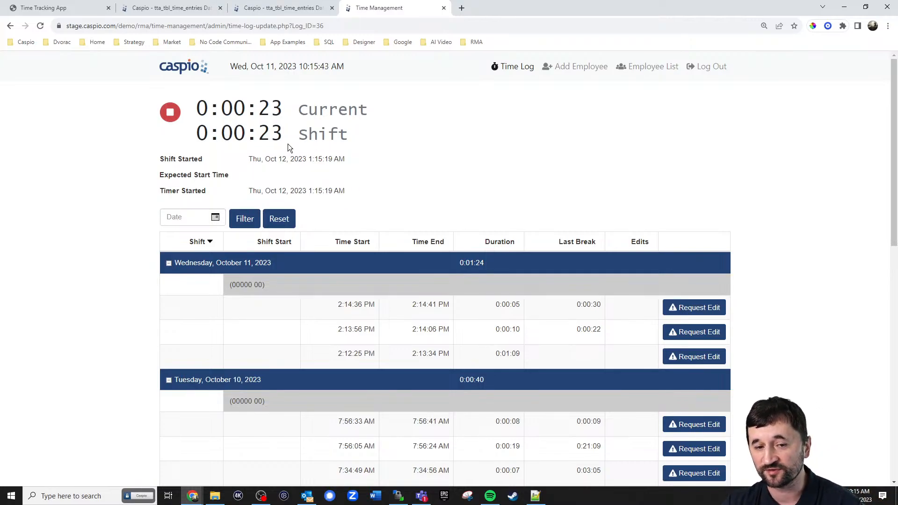
left_click(172, 118)
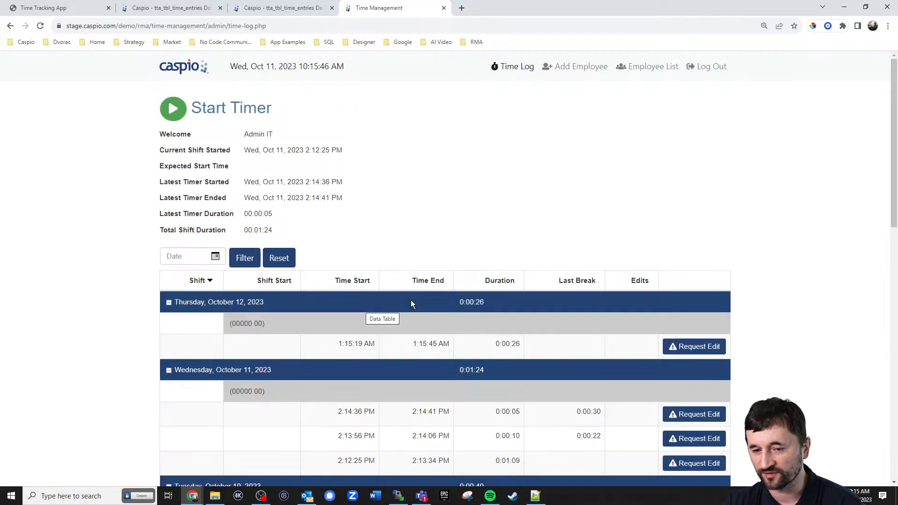
Record a second short timer entry and check the 0:00:15 last break under Thursday
scroll(363, 309, "down", 1)
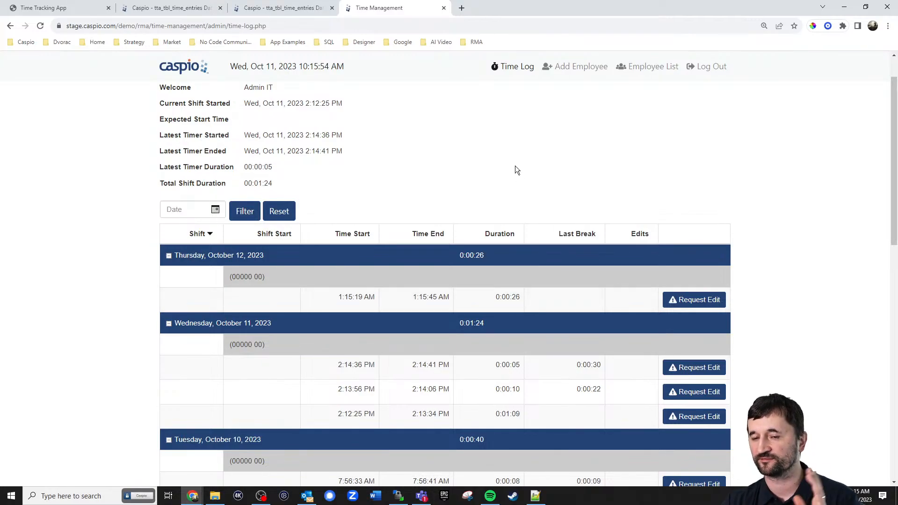
scroll(515, 165, "up", 1)
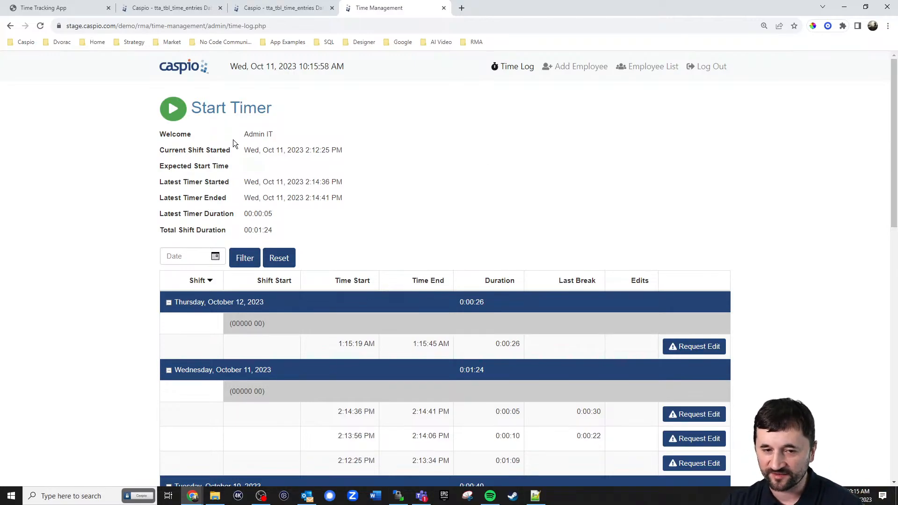
left_click(173, 109)
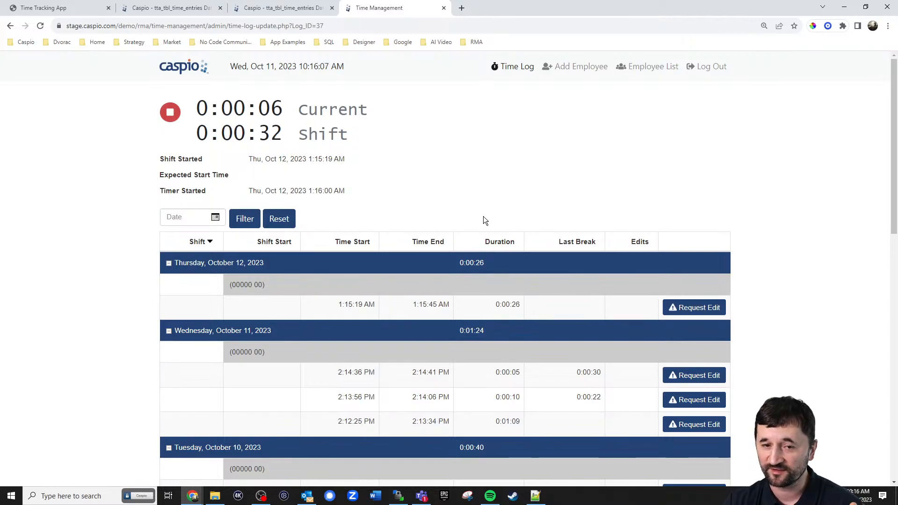
left_click(169, 111)
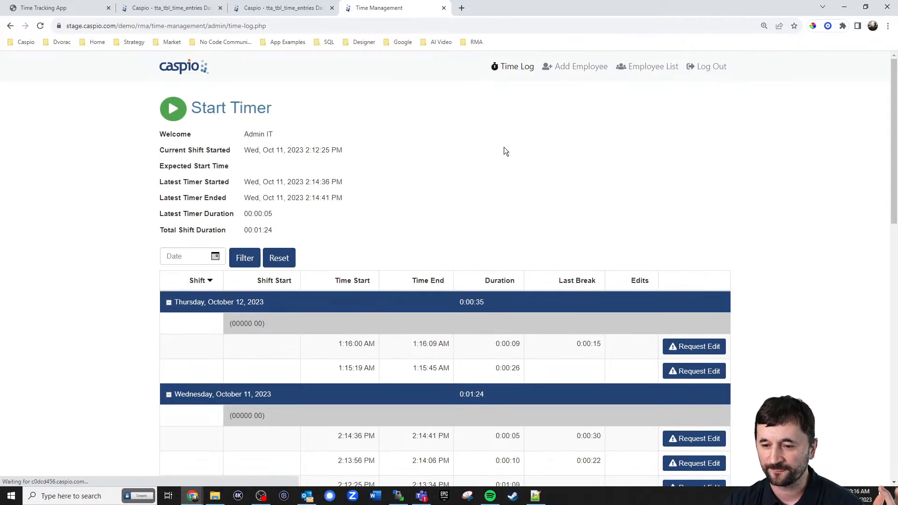
left_click_drag(577, 345, 601, 345)
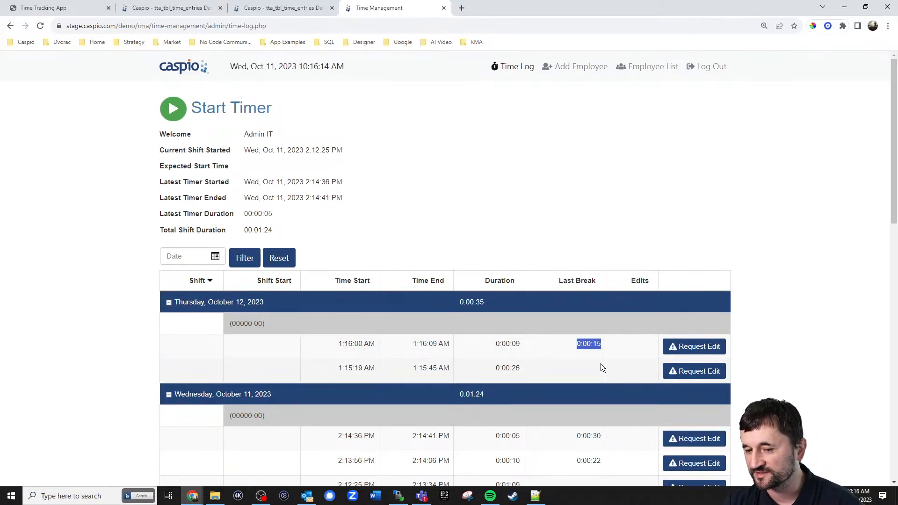
left_click(577, 186)
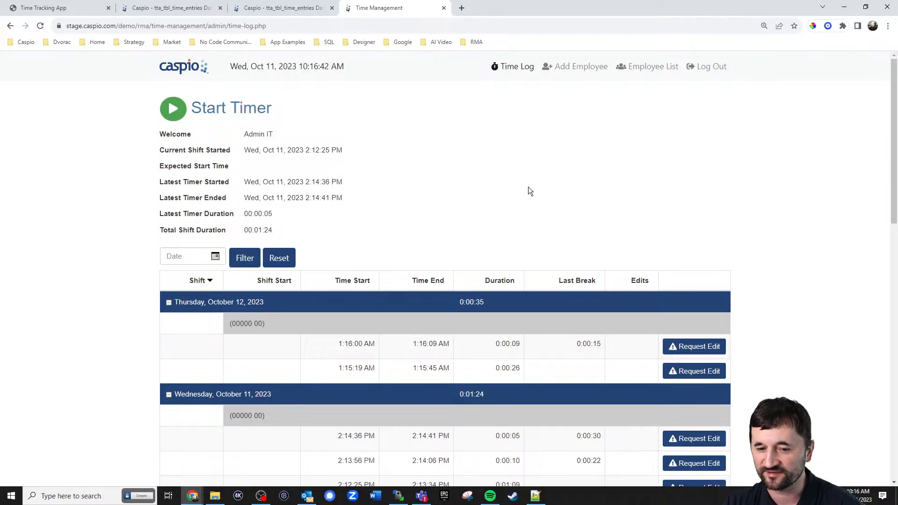
left_click_drag(270, 324, 229, 324)
left_click(277, 324)
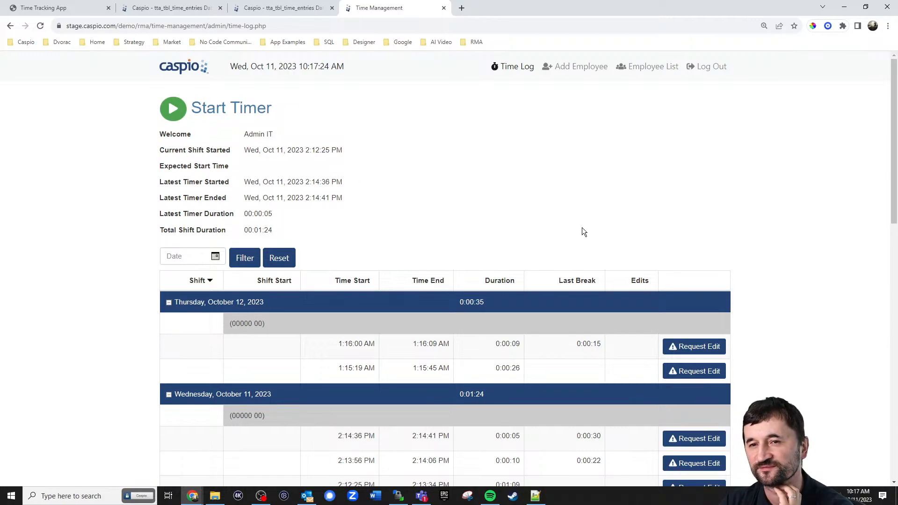
Glance at the Time Tracking App's time entry page, then return to the admin Time Log
left_click(79, 9)
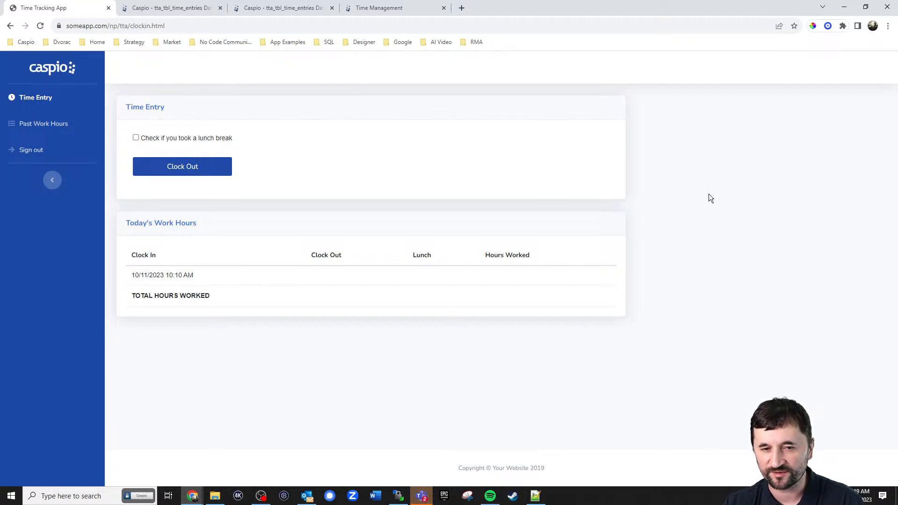
left_click(376, 10)
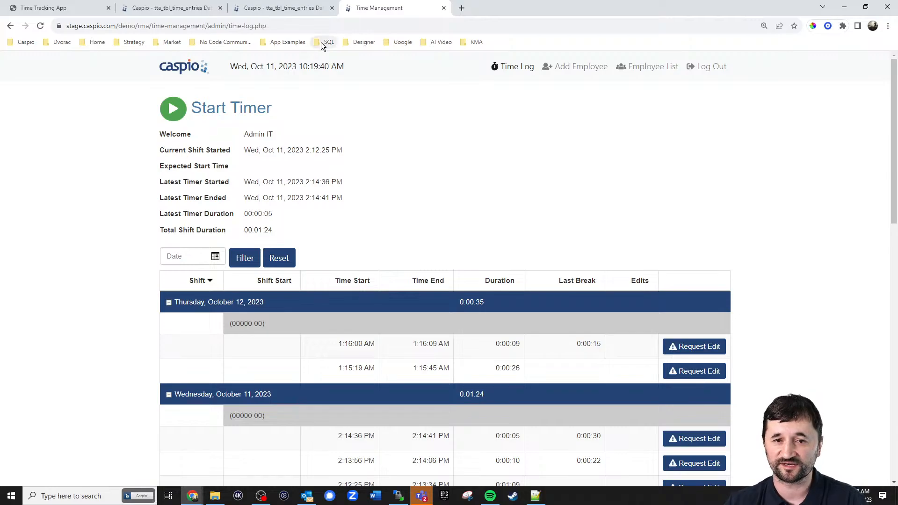
Return to the Time Tracking App page showing today's 10/11/2023 10:10 AM clock-in
left_click(62, 10)
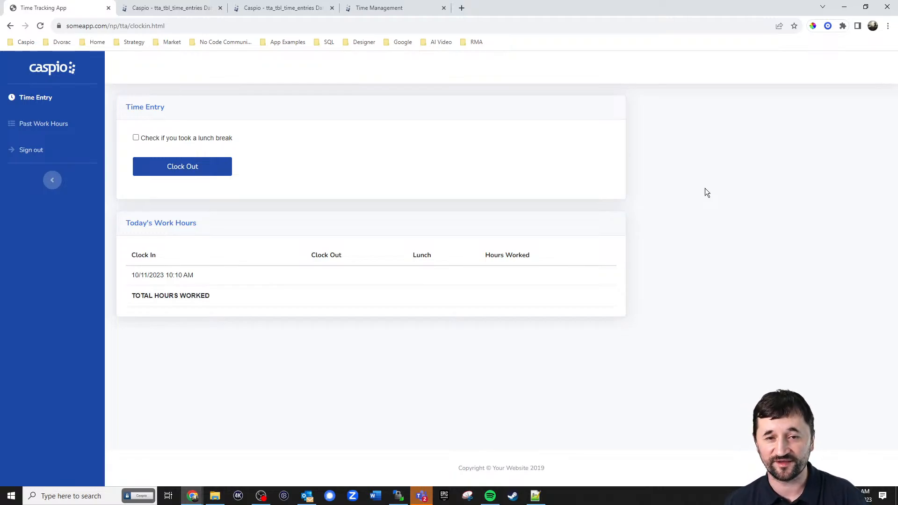
Open the DataPages list and expand the Admin and Employees folders
left_click(210, 8)
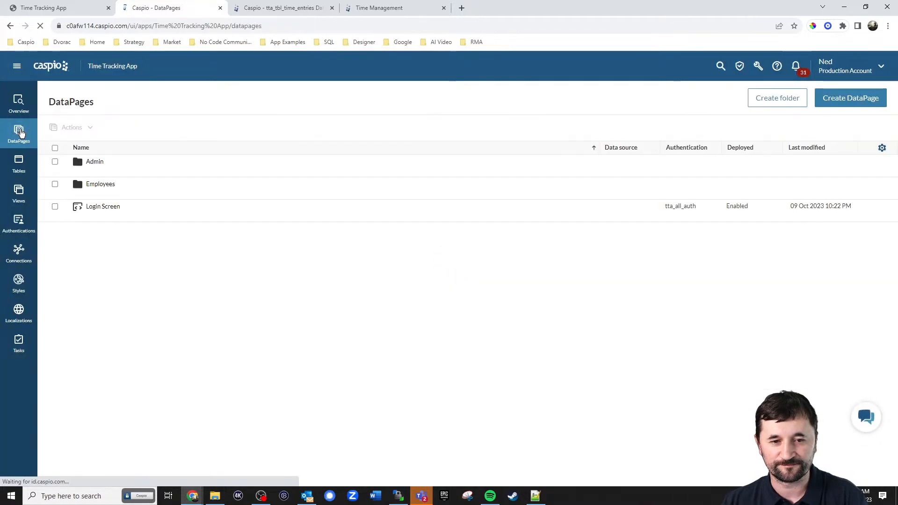
left_click(90, 165)
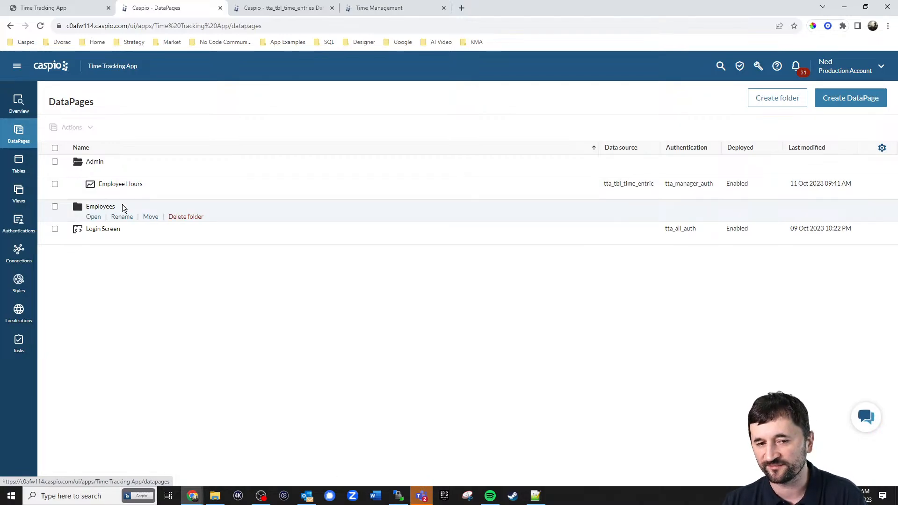
left_click(93, 217)
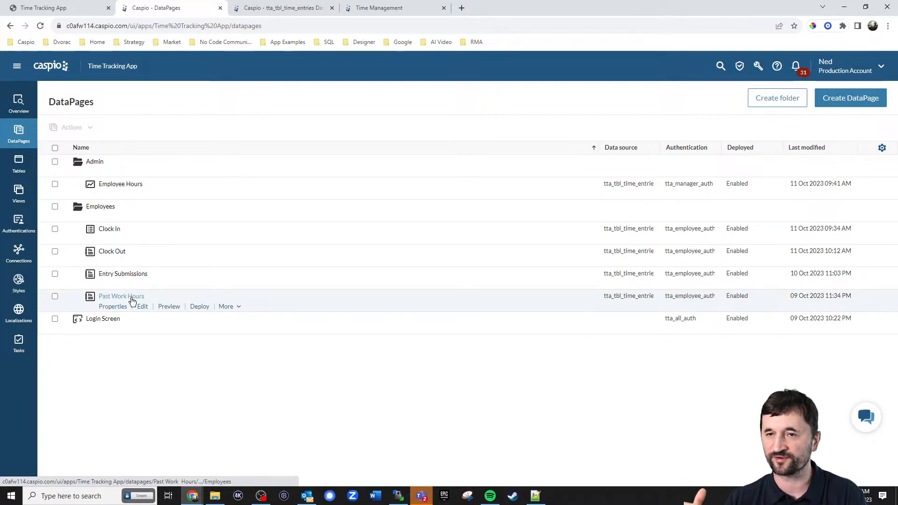
Reload the Time Tracking App's Time Entry page and clock in at 10:21 AM
left_click(80, 8)
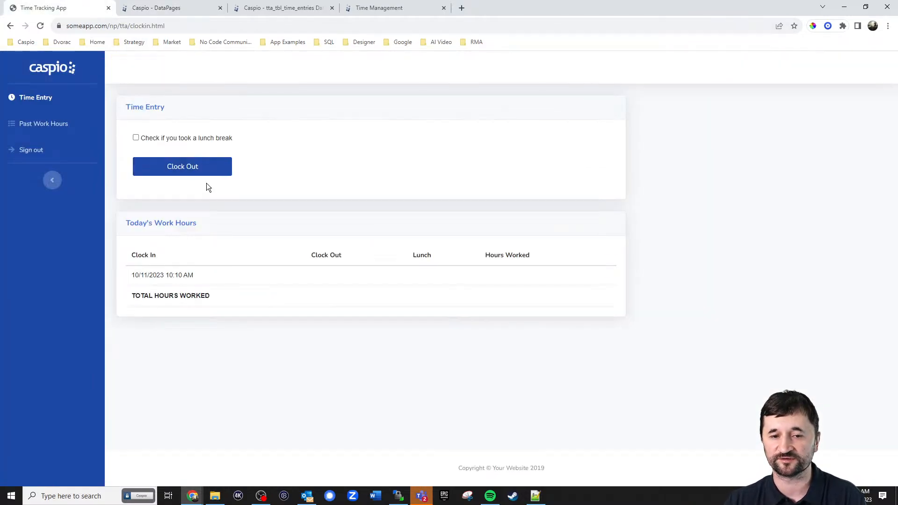
left_click(41, 100)
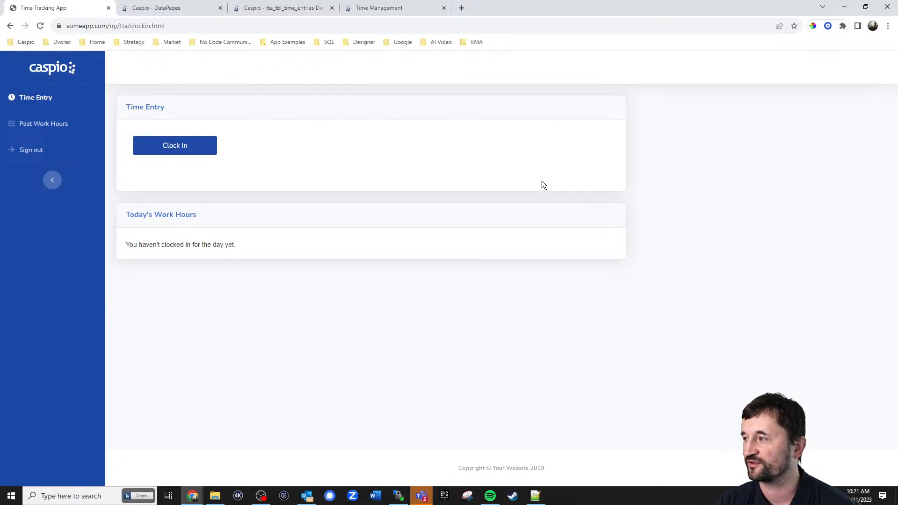
left_click(187, 150)
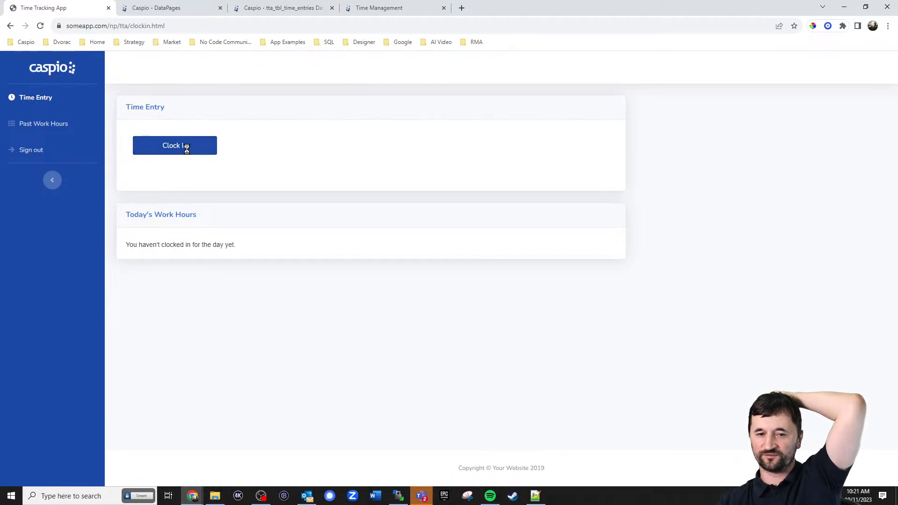
left_click(391, 8)
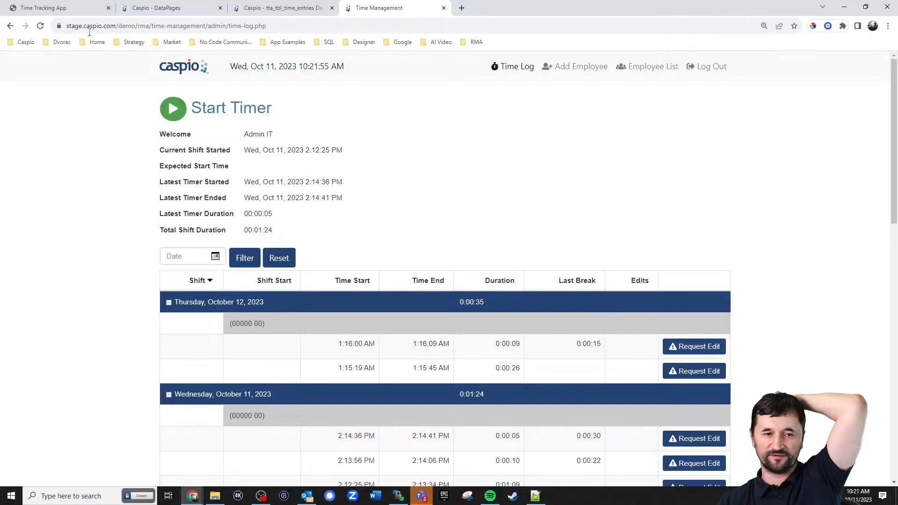
left_click(44, 7)
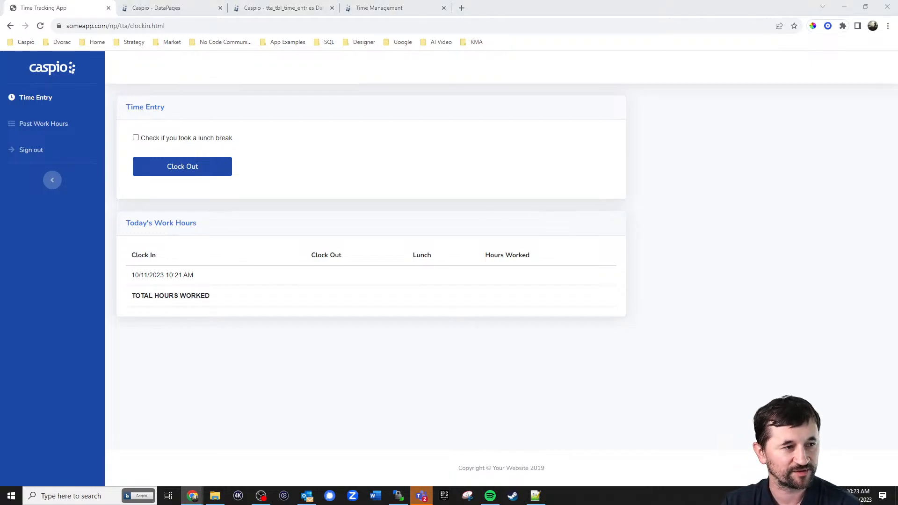
Bring clockin.html in Notepad++ up over the Time Entry page
key("alt+Tab")
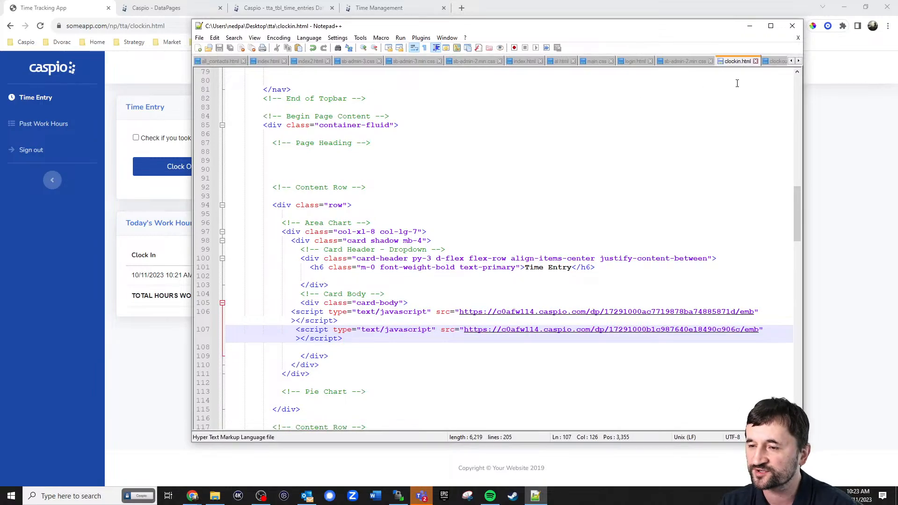
left_click_drag(700, 32, 897, 118)
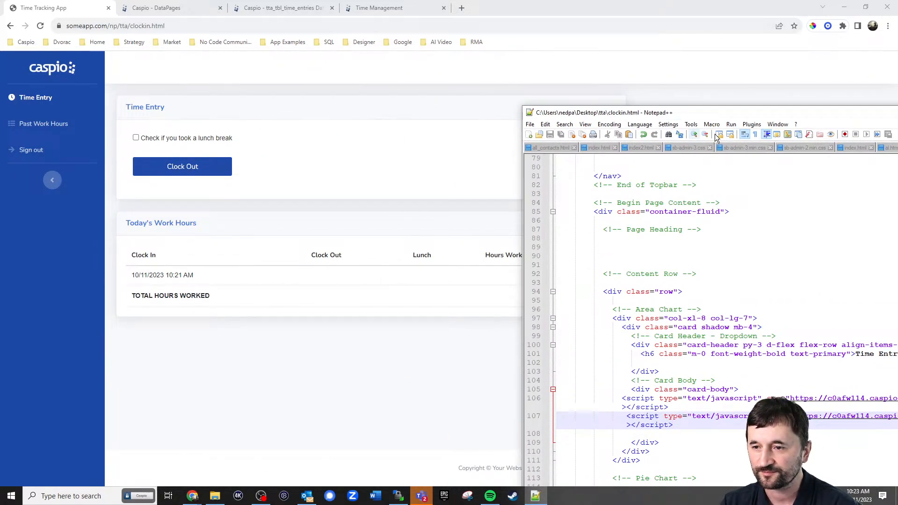
left_click_drag(741, 114, 444, 50)
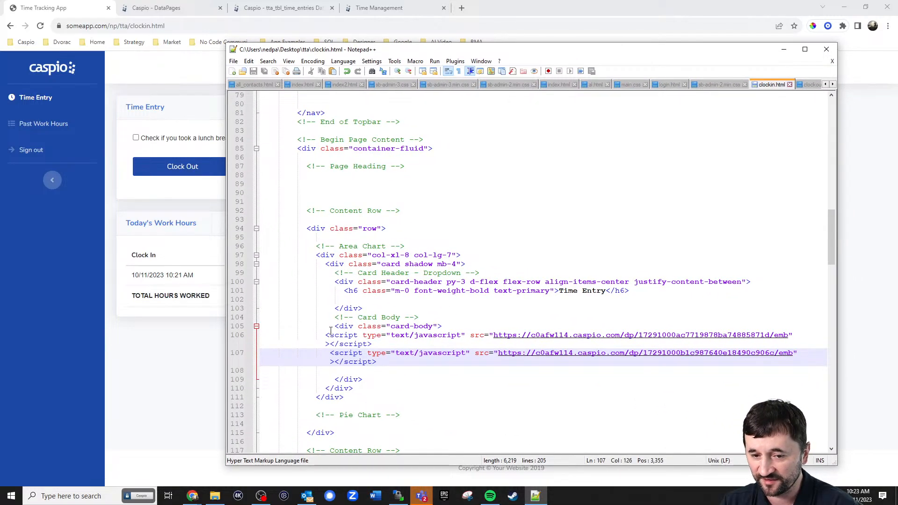
Highlight the Time Entry and Today's Work Hours embed scripts, then move the editor mostly off screen
left_click_drag(316, 335, 388, 344)
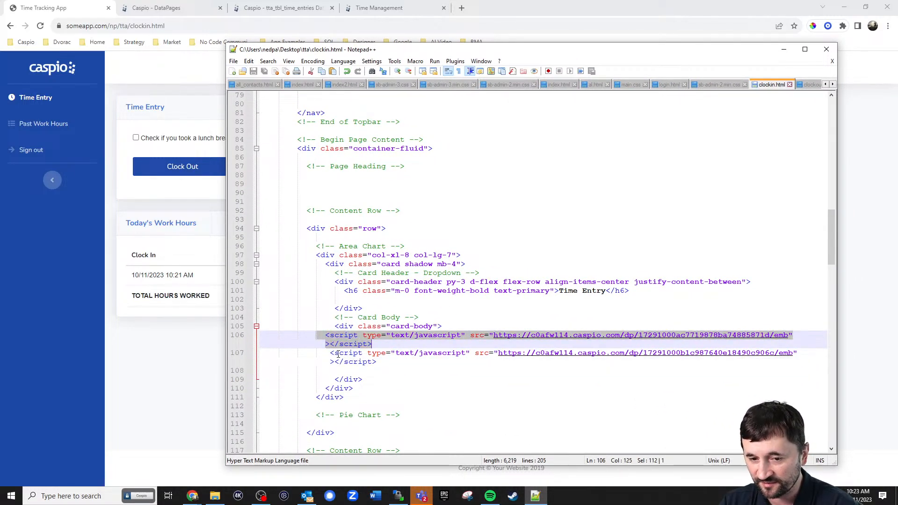
left_click_drag(327, 355, 377, 362)
scroll(490, 299, "down", 8)
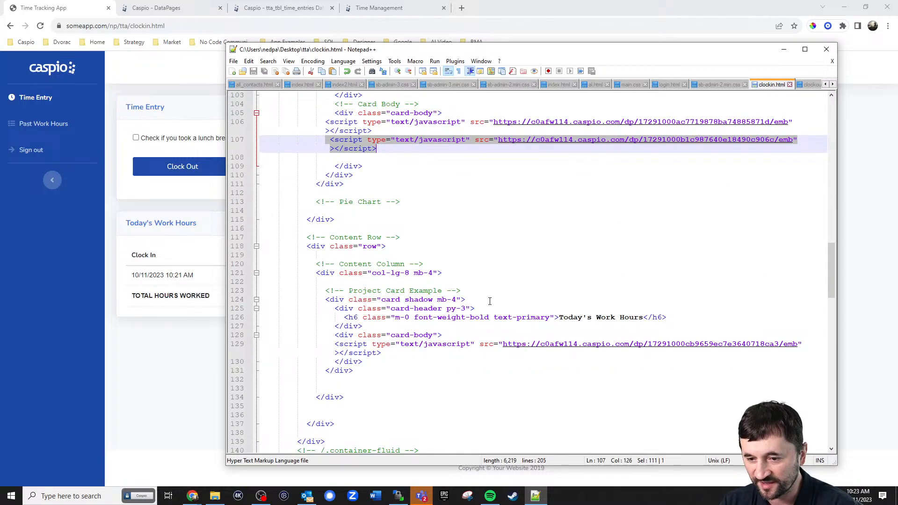
left_click_drag(331, 346, 803, 345)
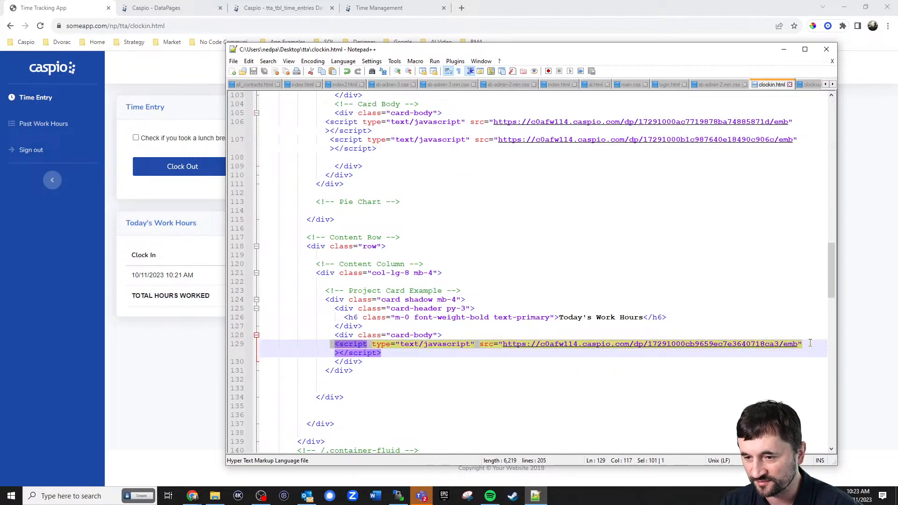
scroll(580, 154, "up", 5)
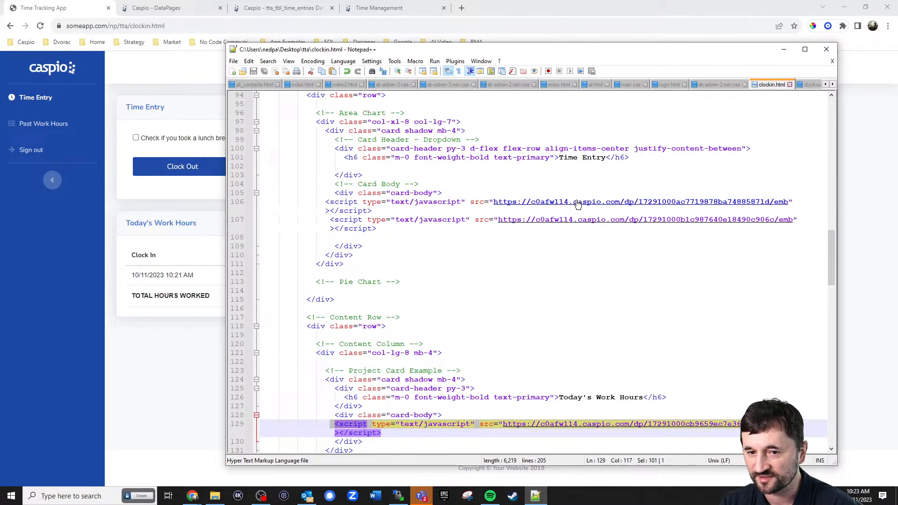
left_click_drag(550, 50, 897, 49)
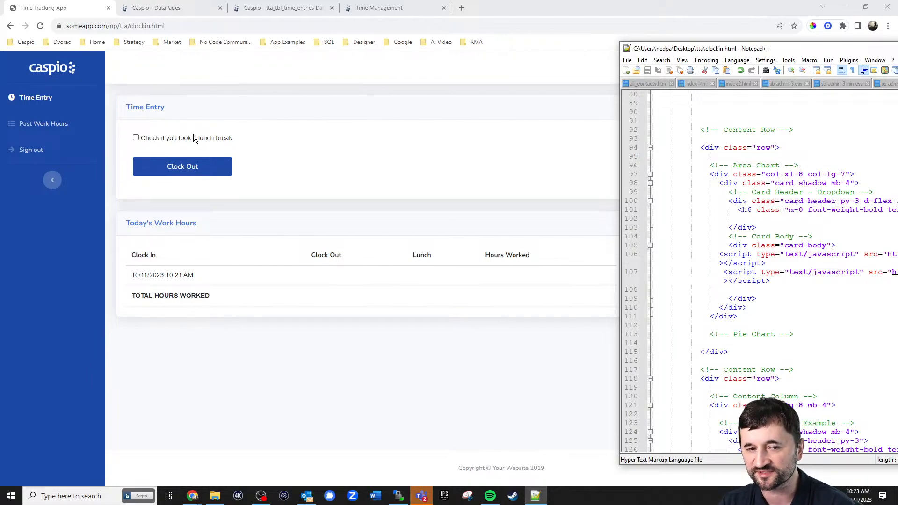
Clock out with a 0.5-hour lunch break, then view Past Work Hours and return to Time Entry
left_click(169, 138)
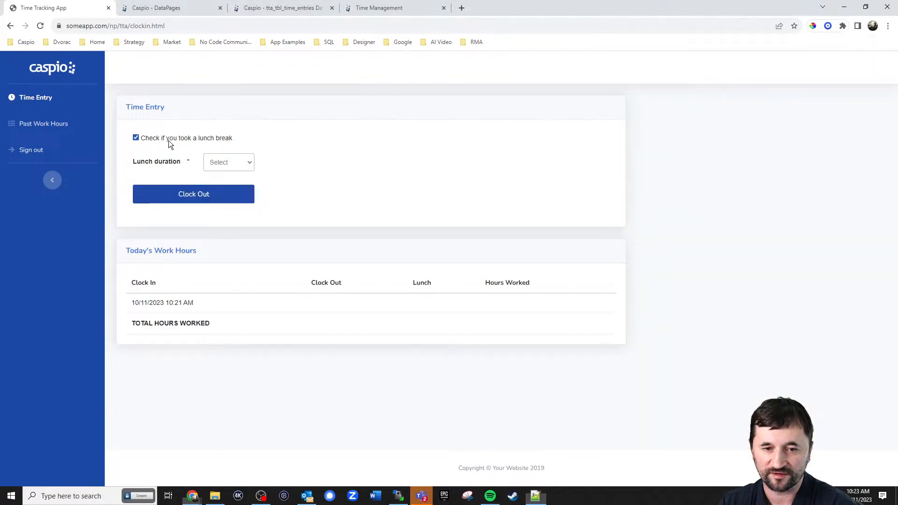
left_click(223, 162)
left_click(220, 192)
left_click(211, 197)
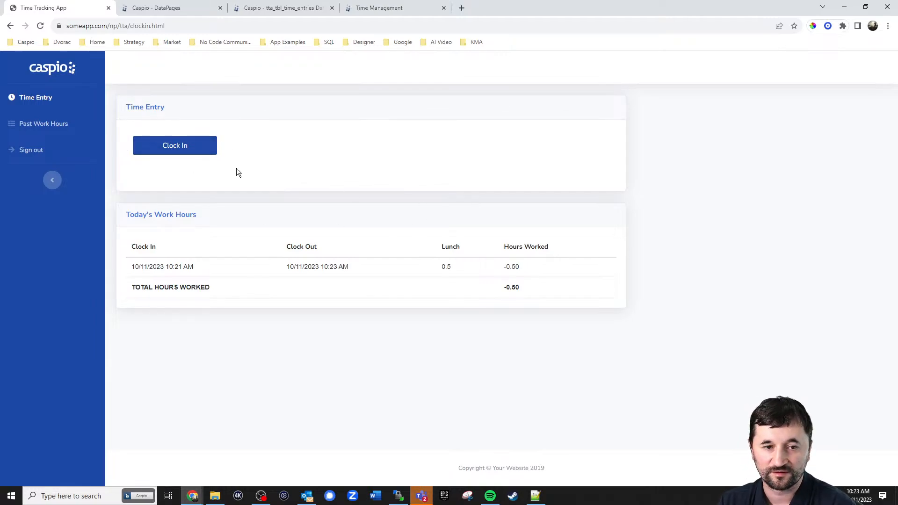
left_click(38, 124)
left_click(42, 102)
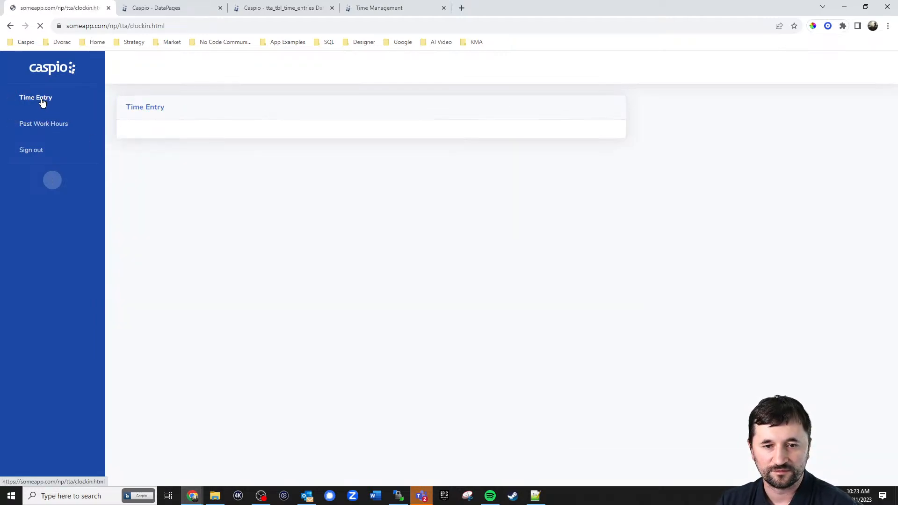
left_click_drag(897, 49, 759, 46)
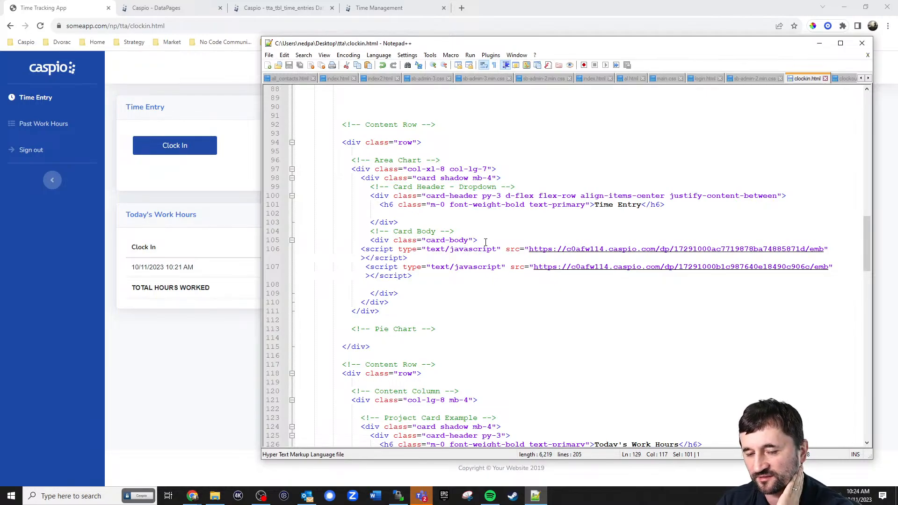
scroll(489, 241, "down", 1)
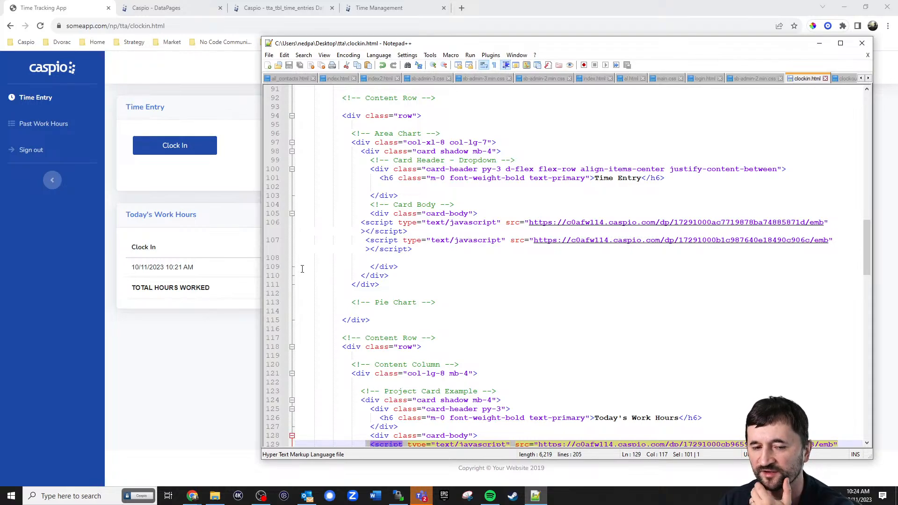
left_click(217, 210)
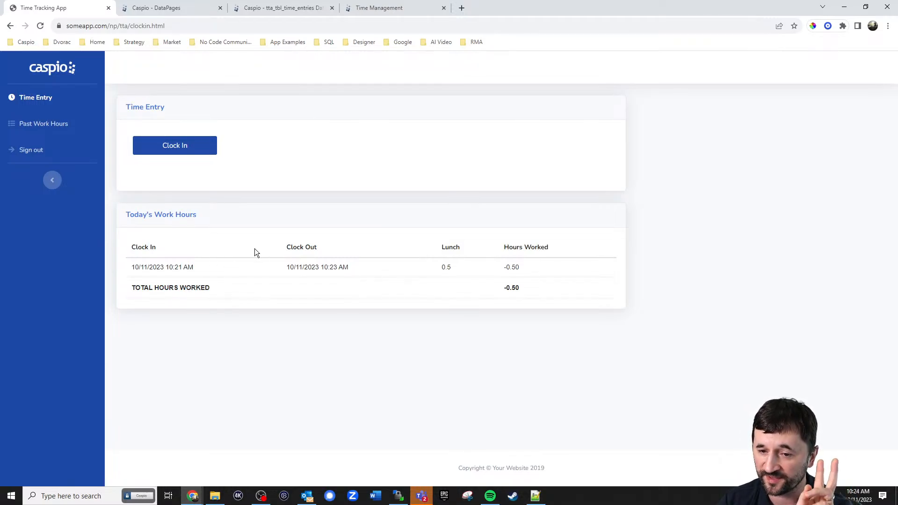
Edit the Entry Submissions DataPage and step through to Configure Filtering Fields to view Clock_In's Today filter
left_click(192, 10)
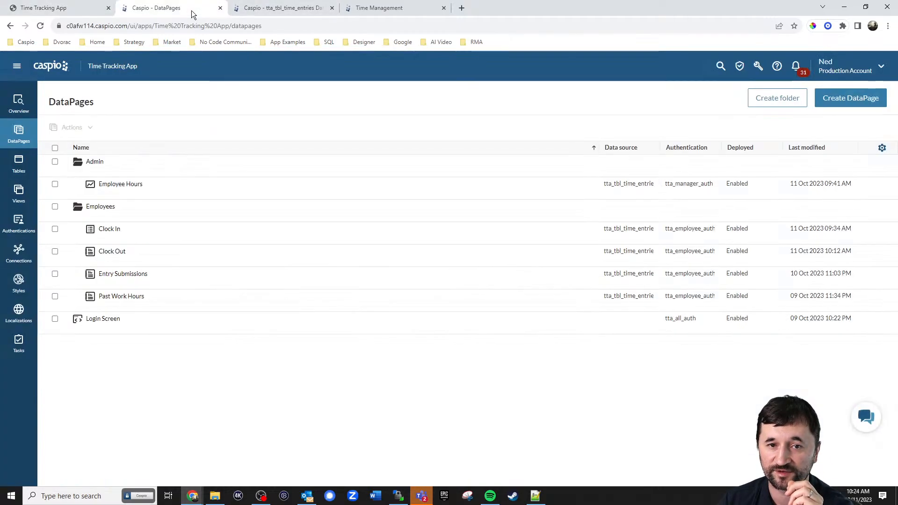
left_click(146, 285)
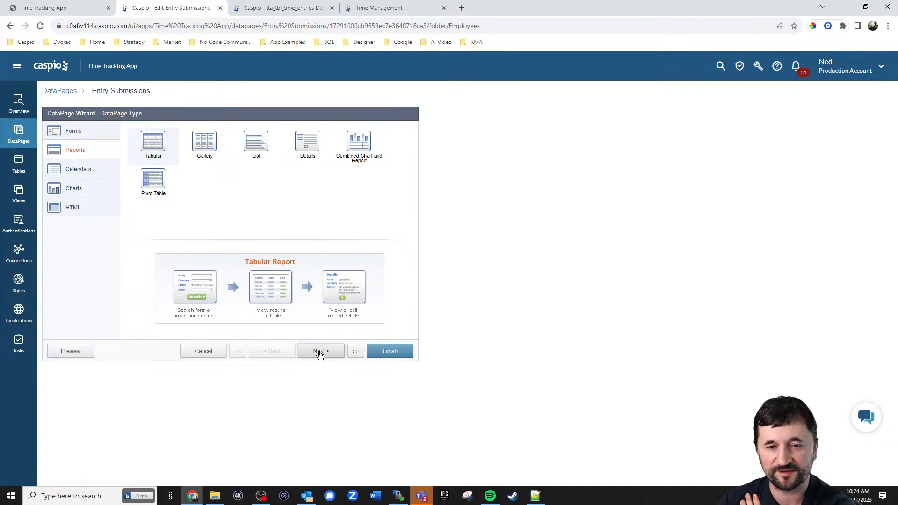
left_click(319, 352)
left_click(319, 352)
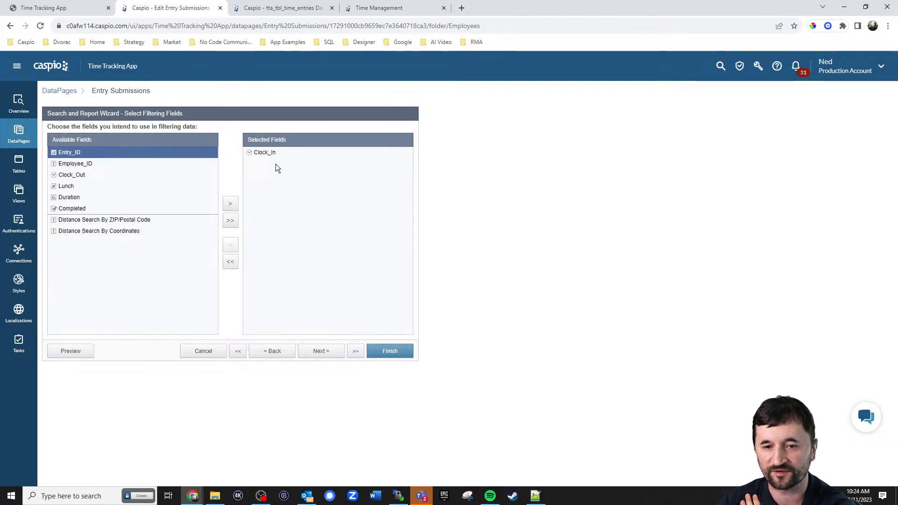
left_click(321, 357)
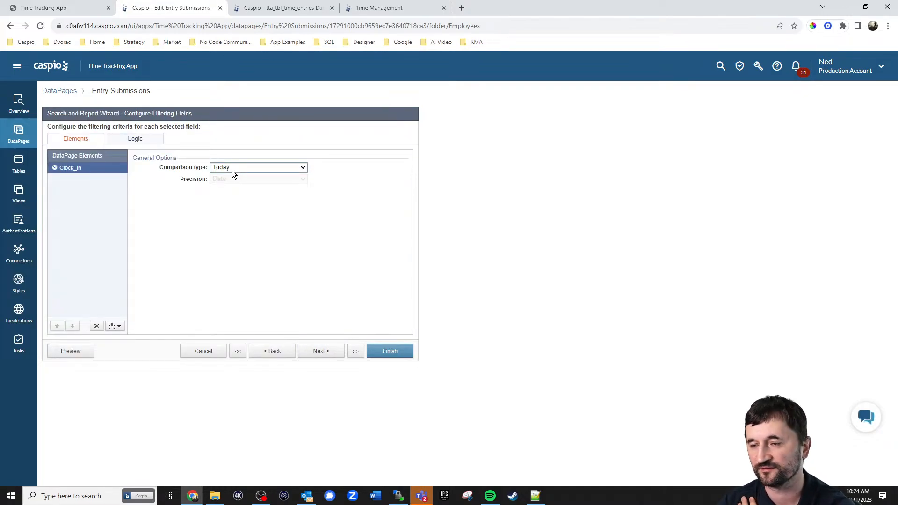
left_click(47, 8)
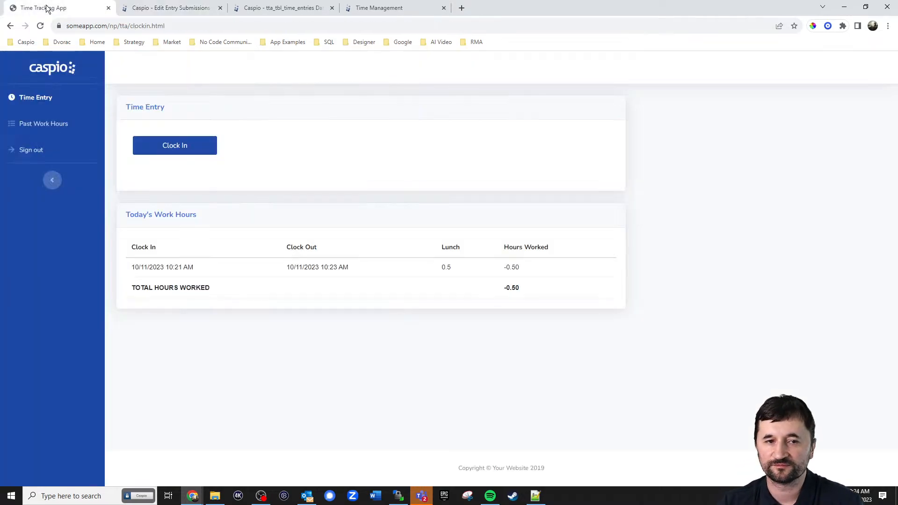